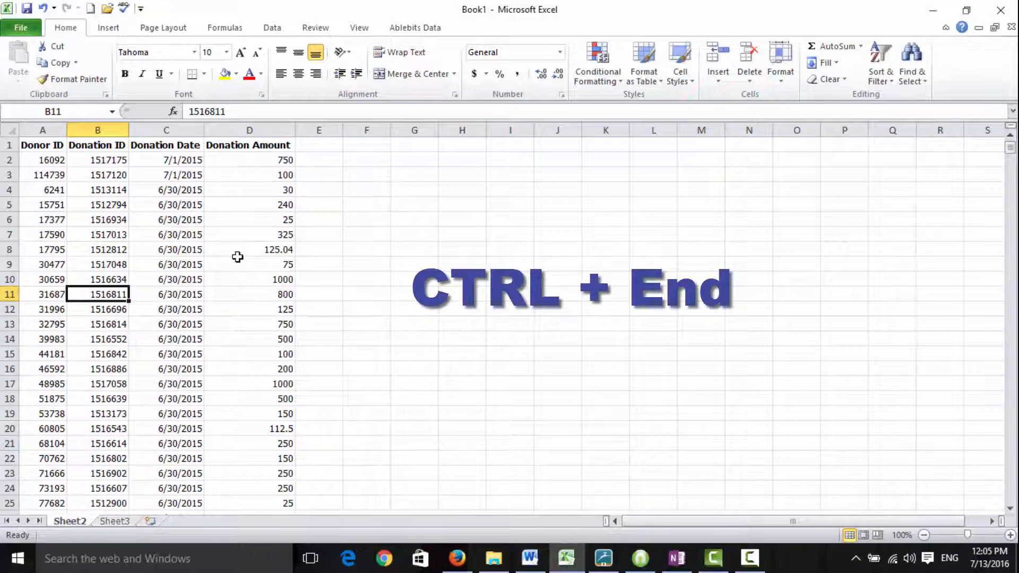
Delete rows 2 through 660, which hold all the donations dated 2015.
{"action": "key", "text": "ctrl+End"}
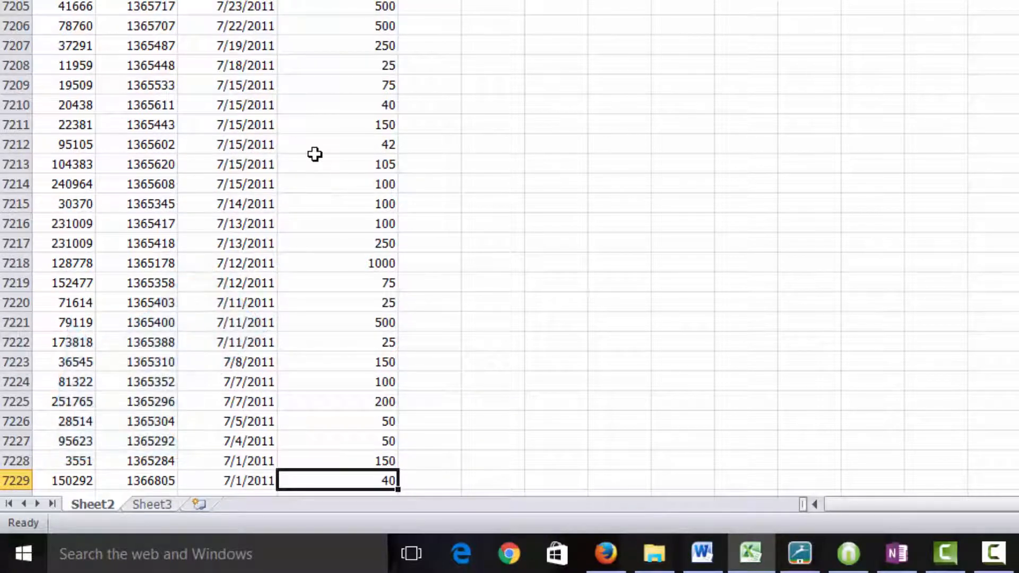
{"action": "key", "text": "ctrl+Home"}
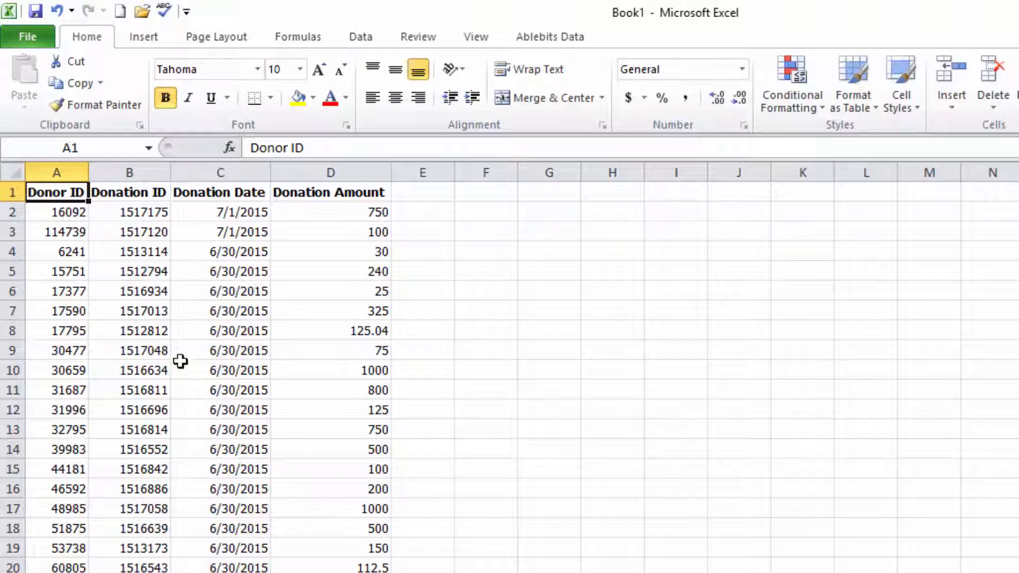
{"action": "left_click", "coordinate": [3, 214]}
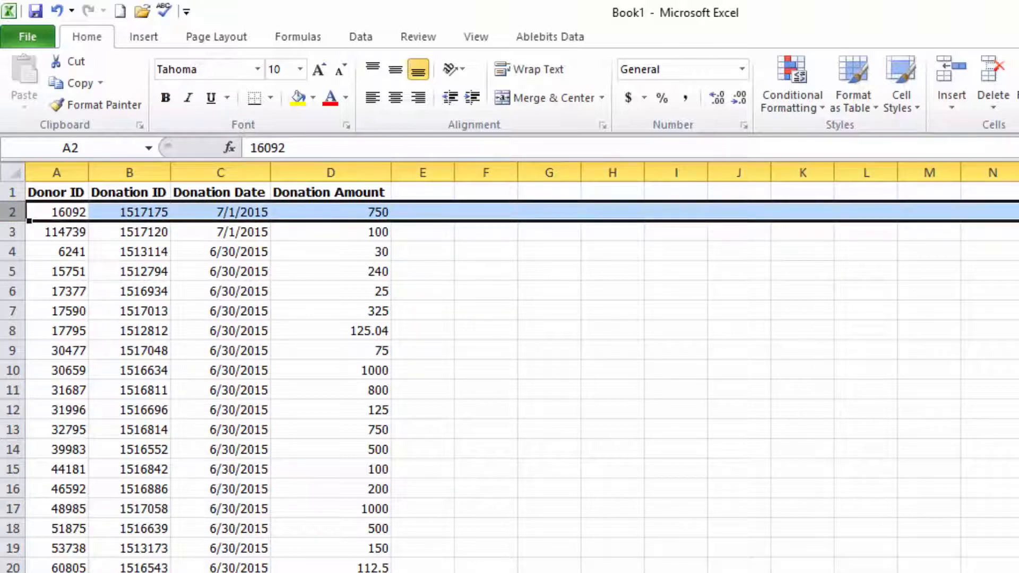
{"action": "scroll", "coordinate": [510, 377], "scroll_direction": "down", "scroll_amount": 20}
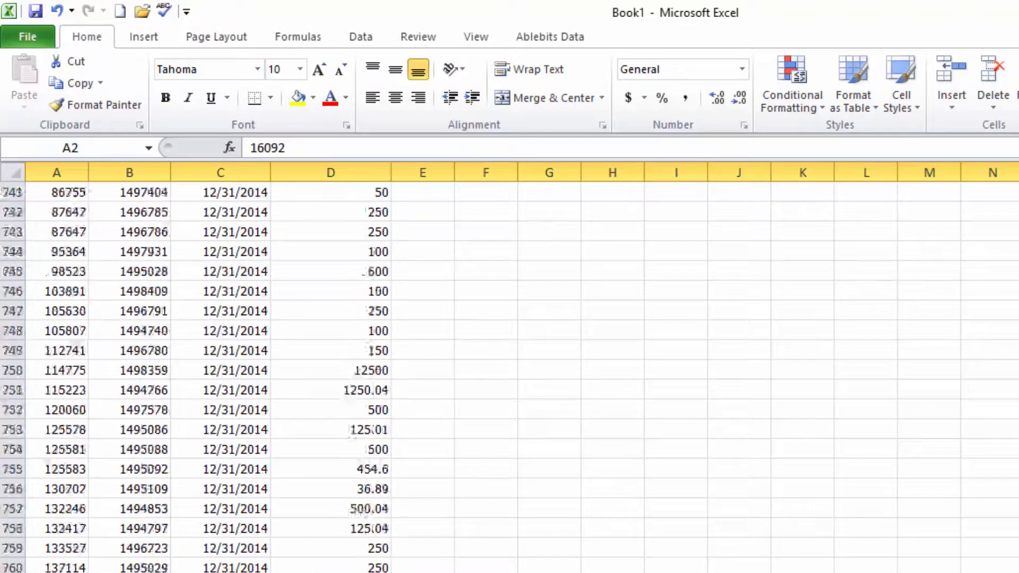
{"action": "scroll", "coordinate": [509, 377], "scroll_direction": "down", "scroll_amount": 20}
{"action": "scroll", "coordinate": [509, 377], "scroll_direction": "up", "scroll_amount": 20}
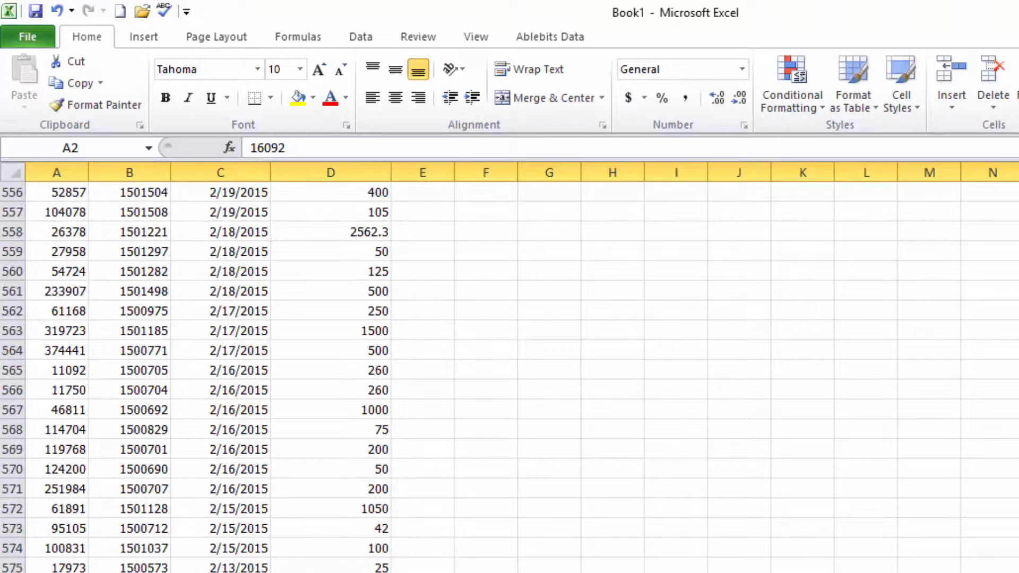
{"action": "scroll", "coordinate": [439, 534], "scroll_direction": "down", "scroll_amount": 12}
{"action": "scroll", "coordinate": [423, 549], "scroll_direction": "down", "scroll_amount": 6}
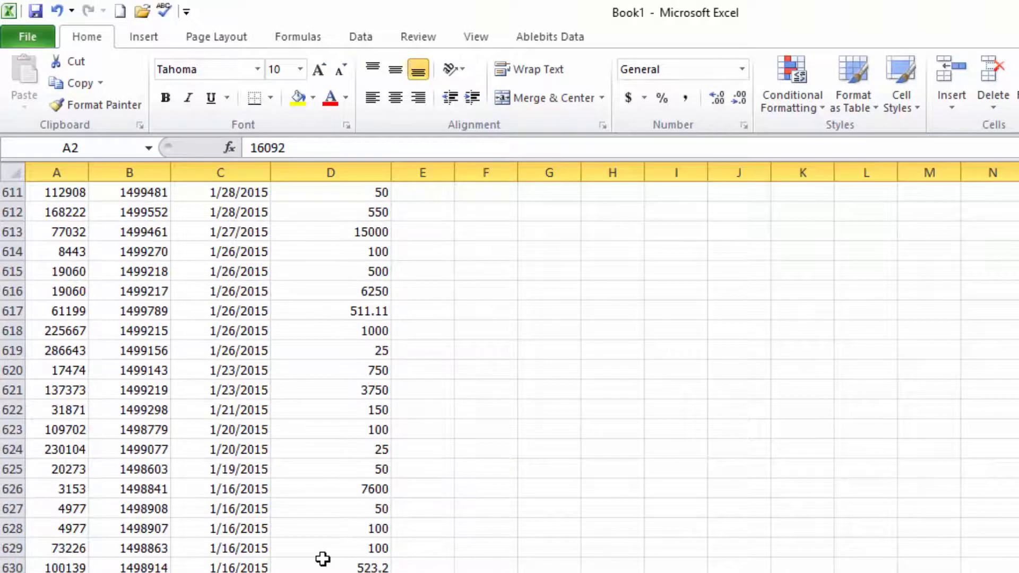
{"action": "scroll", "coordinate": [323, 559], "scroll_direction": "down", "scroll_amount": 15}
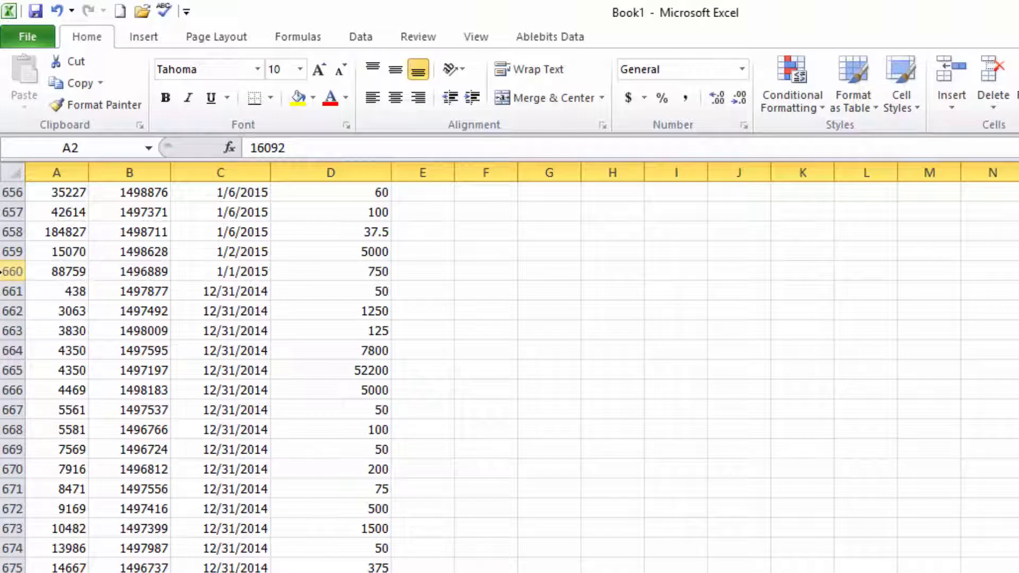
{"action": "left_click", "coordinate": [6, 272], "text": "shift"}
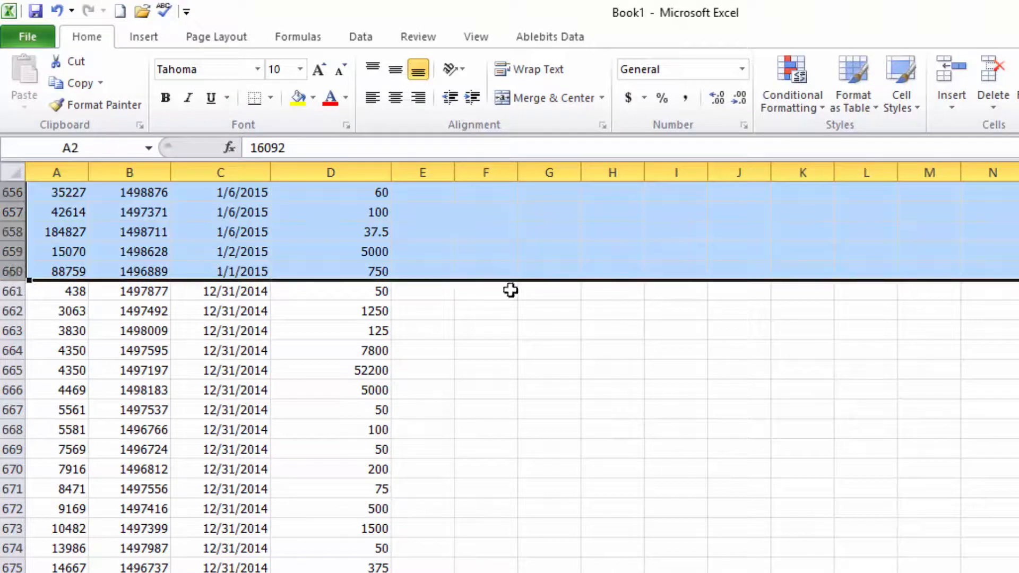
{"action": "scroll", "coordinate": [510, 377], "scroll_direction": "up", "scroll_amount": 20}
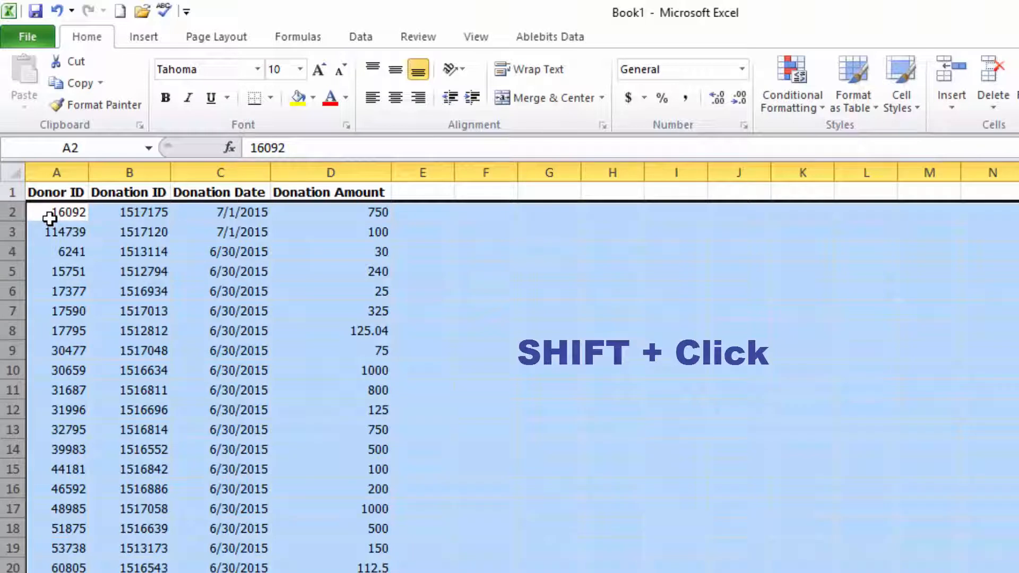
{"action": "right_click", "coordinate": [73, 258]}
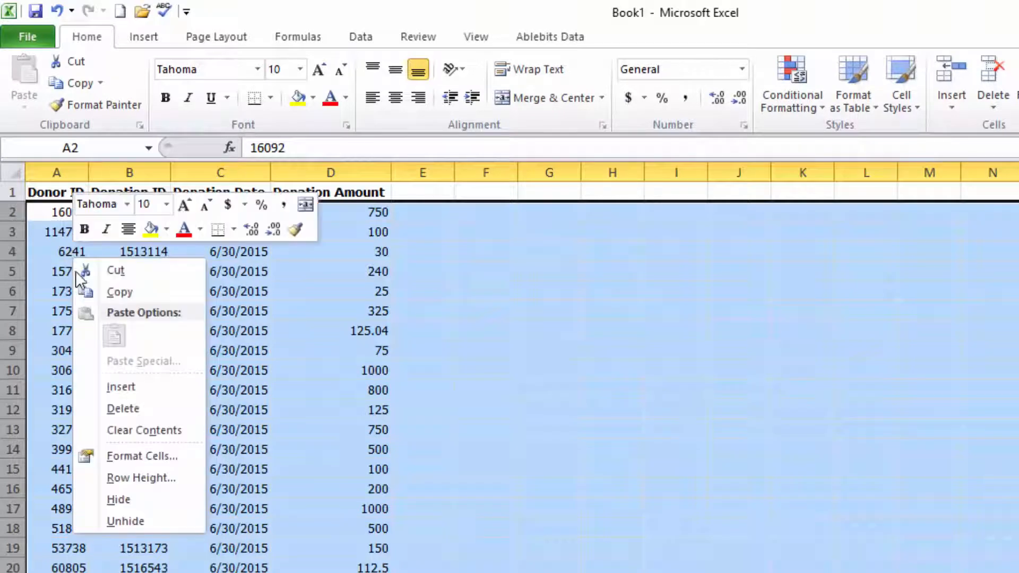
{"action": "left_click", "coordinate": [110, 406]}
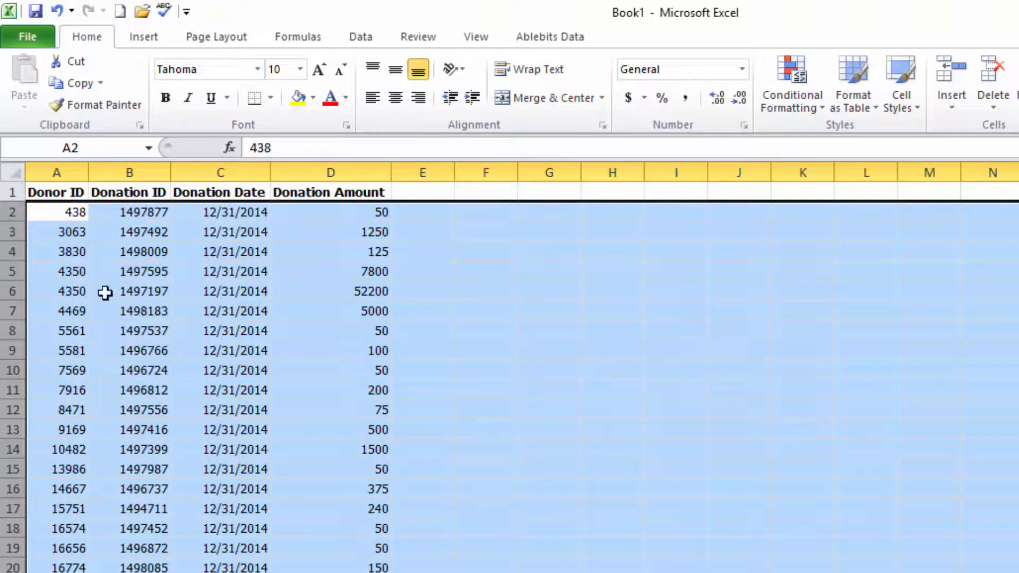
{"action": "left_click", "coordinate": [88, 257]}
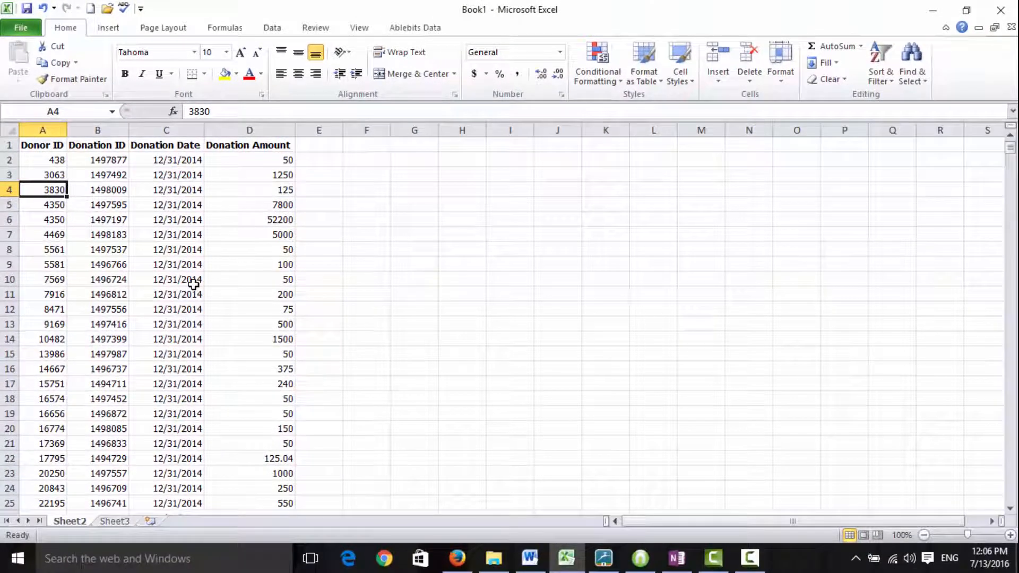
Copy the donation data in A1:D6570 of Sheet2 and paste it into Sheet3 starting at A1.
{"action": "key", "text": "ctrl+End"}
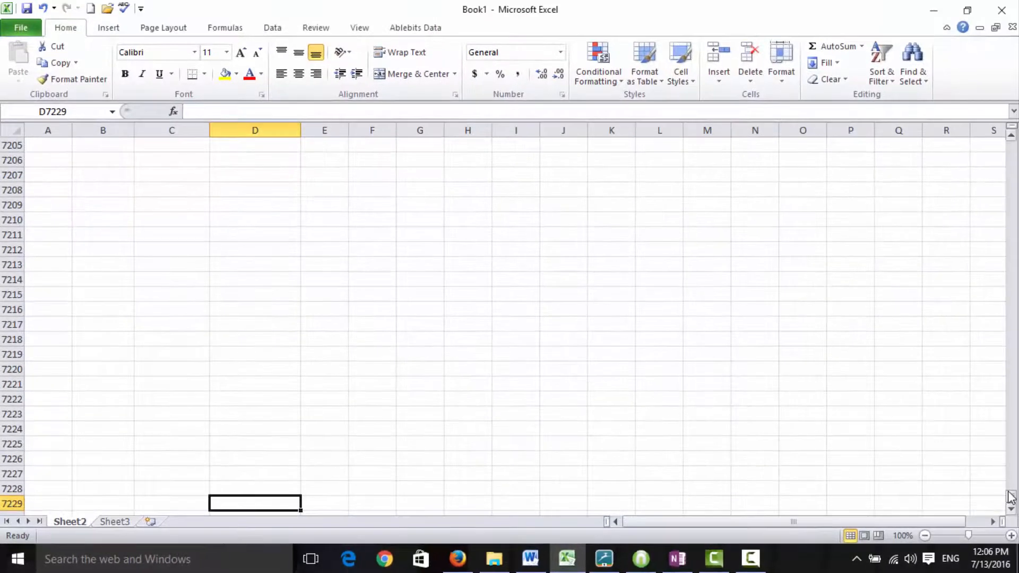
{"action": "left_click_drag", "start_coordinate": [1010, 498], "coordinate": [1006, 467]}
{"action": "scroll", "coordinate": [357, 462], "scroll_direction": "down", "scroll_amount": 20}
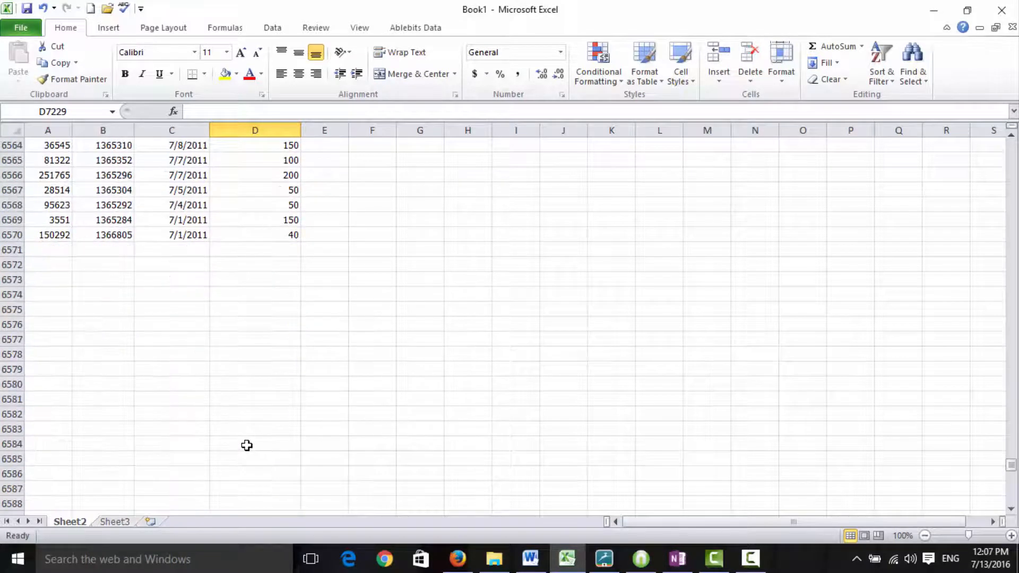
{"action": "left_click", "coordinate": [216, 235]}
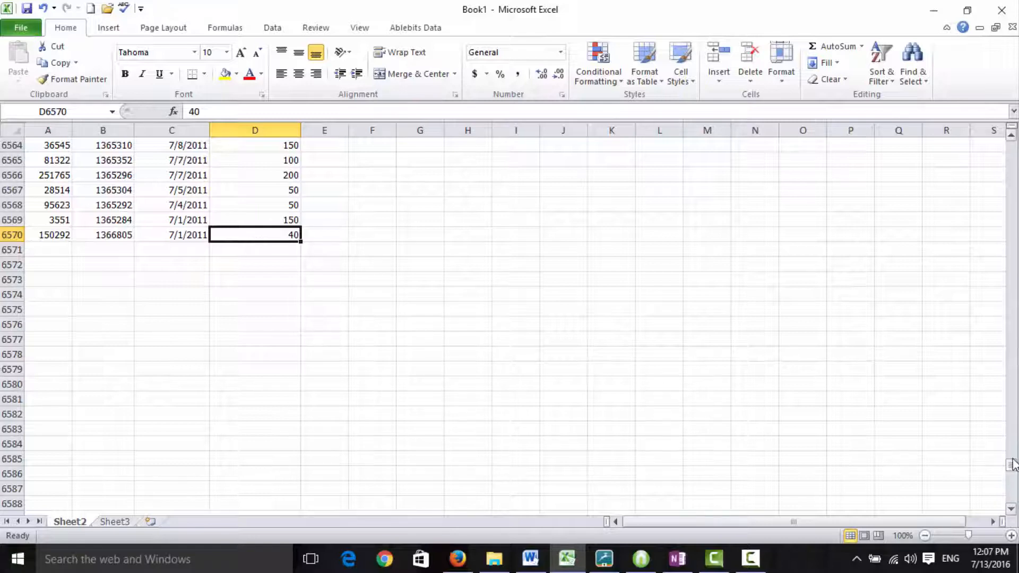
{"action": "left_click_drag", "start_coordinate": [1012, 470], "coordinate": [1013, 145]}
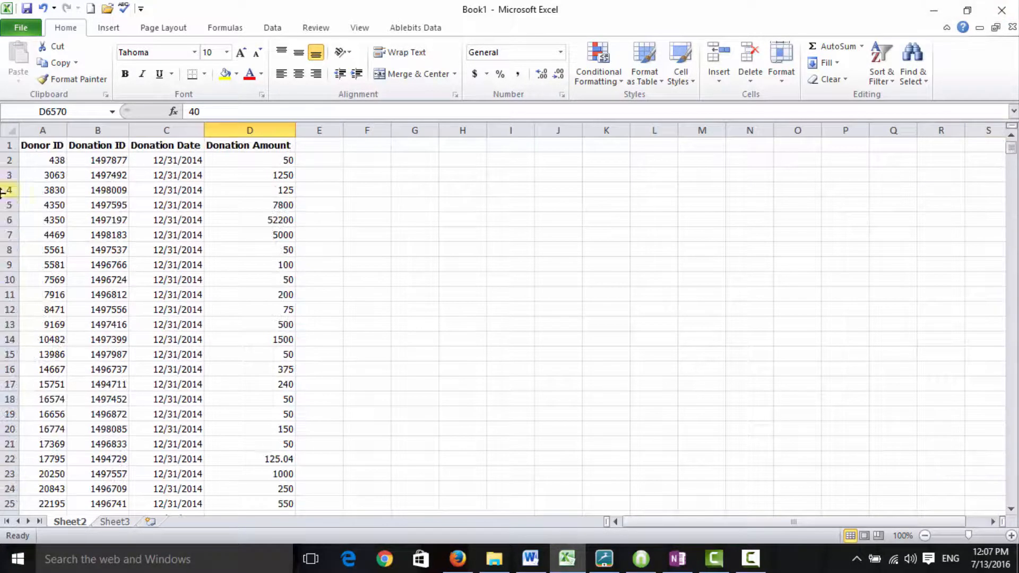
{"action": "left_click", "coordinate": [35, 147], "text": "shift"}
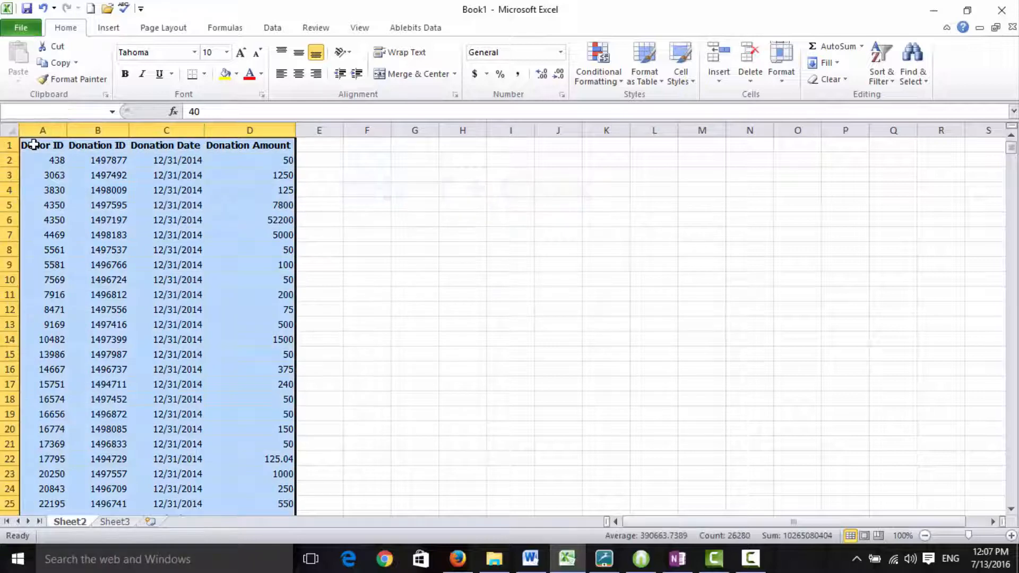
{"action": "left_click", "coordinate": [56, 62]}
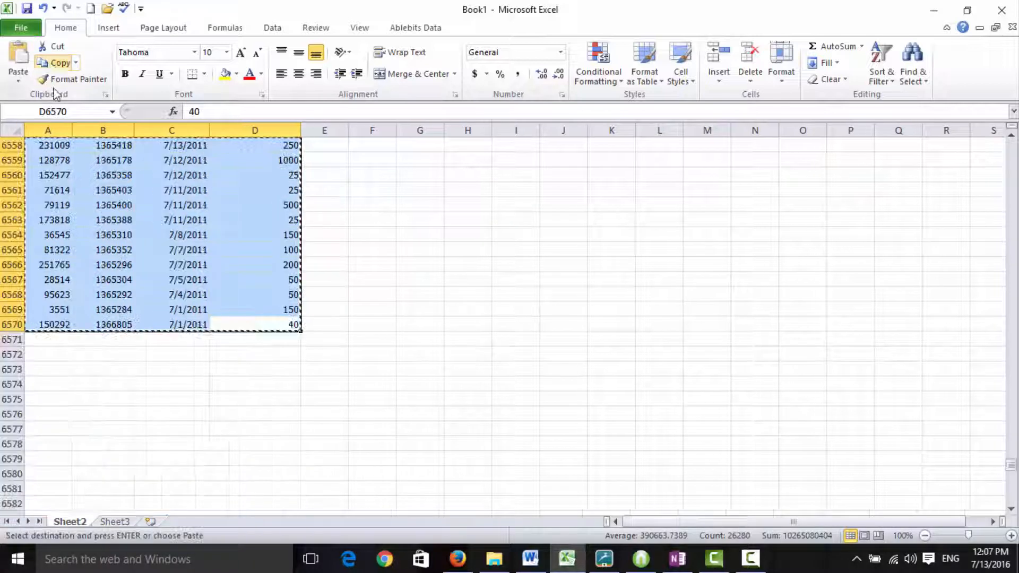
{"action": "left_click", "coordinate": [112, 522]}
{"action": "key", "text": "Return"}
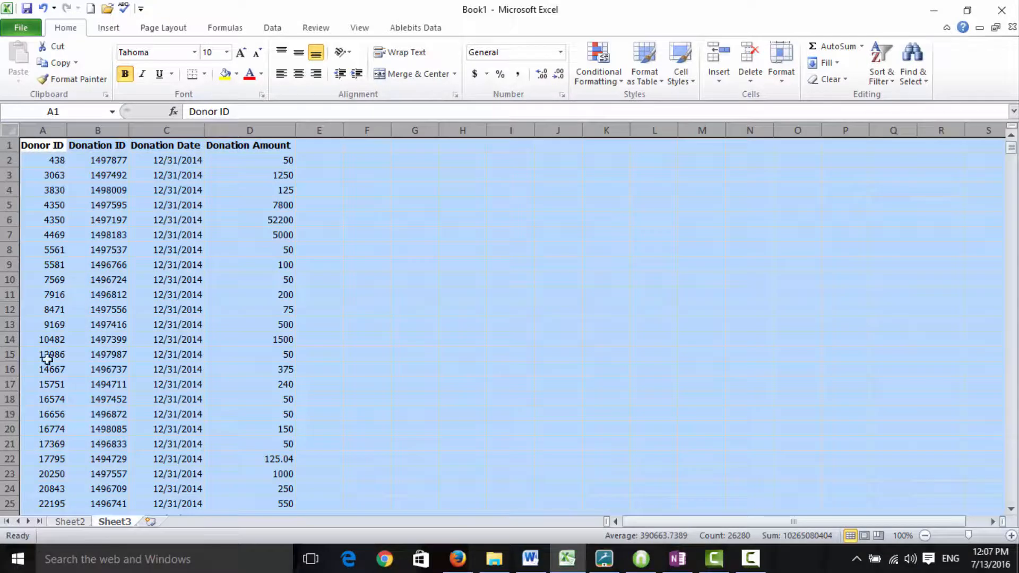
Check where the last used cell of Sheet3 is and return to the start of the sheet.
{"action": "left_click", "coordinate": [49, 308]}
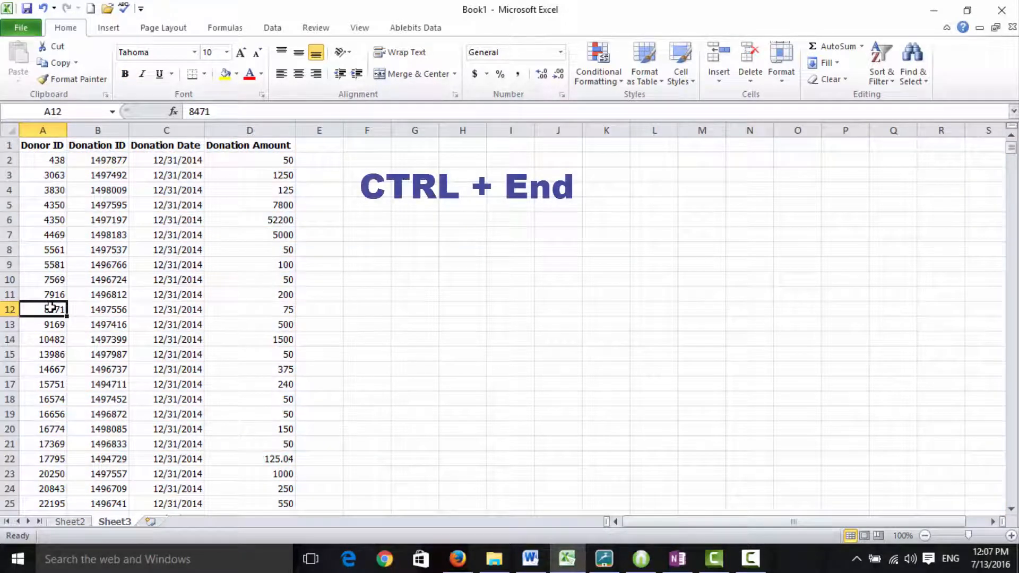
{"action": "key", "text": "ctrl+End"}
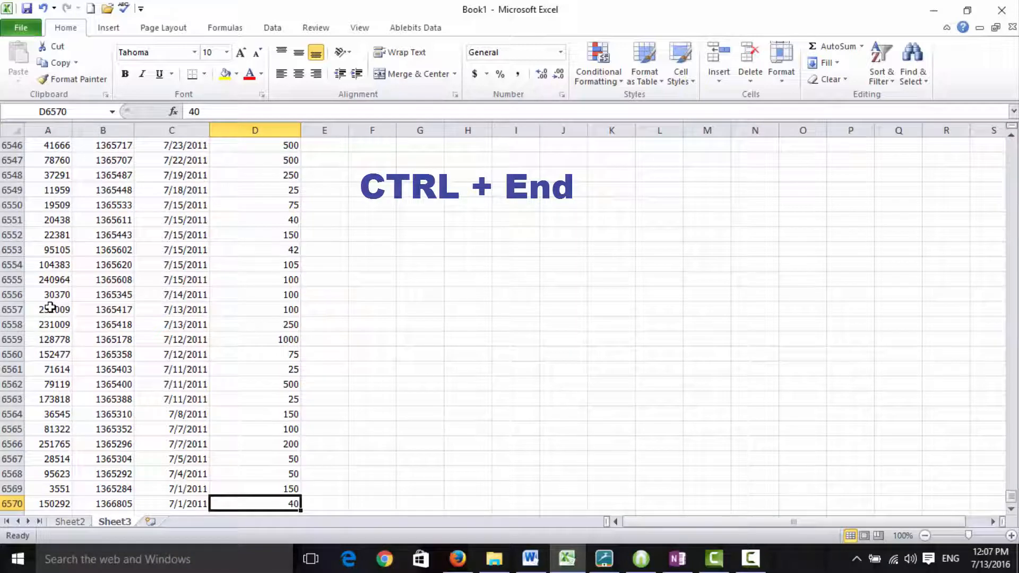
{"action": "key", "text": "ctrl+Home"}
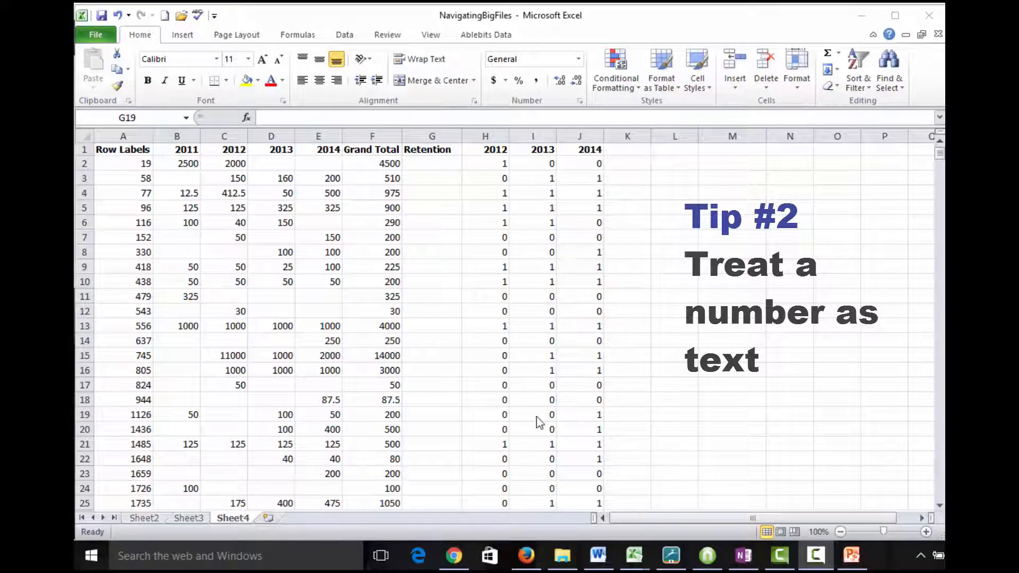
Add an AutoSum total of H1:H1919 in cell H1920, below the 2012 retention column of Sheet4.
{"action": "left_click", "coordinate": [540, 265]}
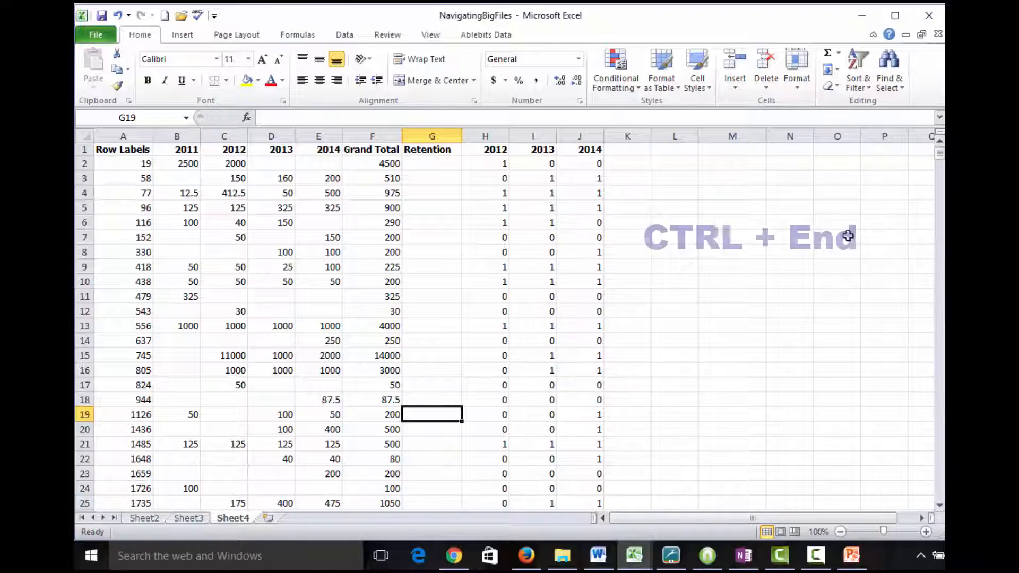
{"action": "key", "text": "ctrl+End"}
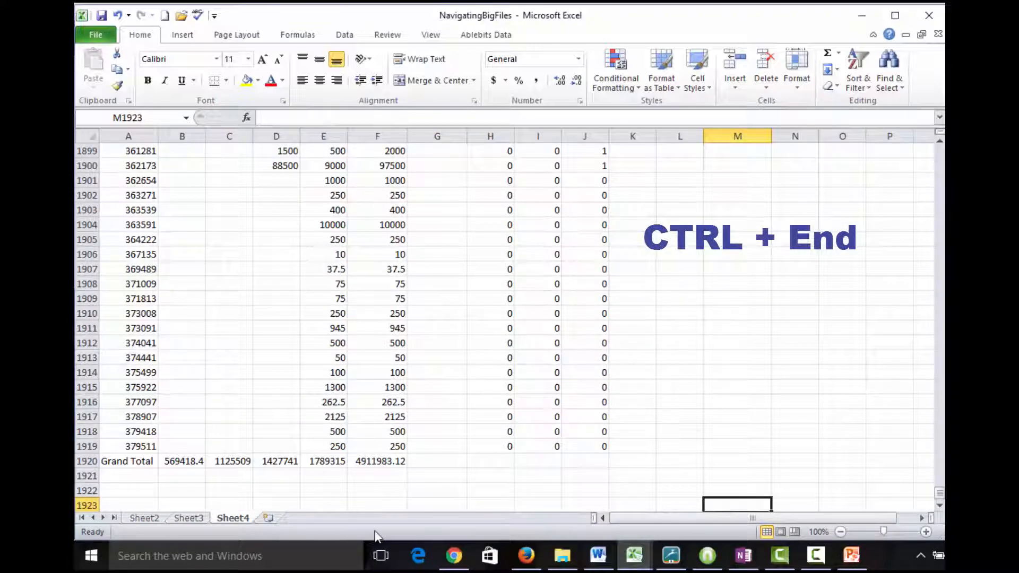
{"action": "left_click", "coordinate": [489, 462]}
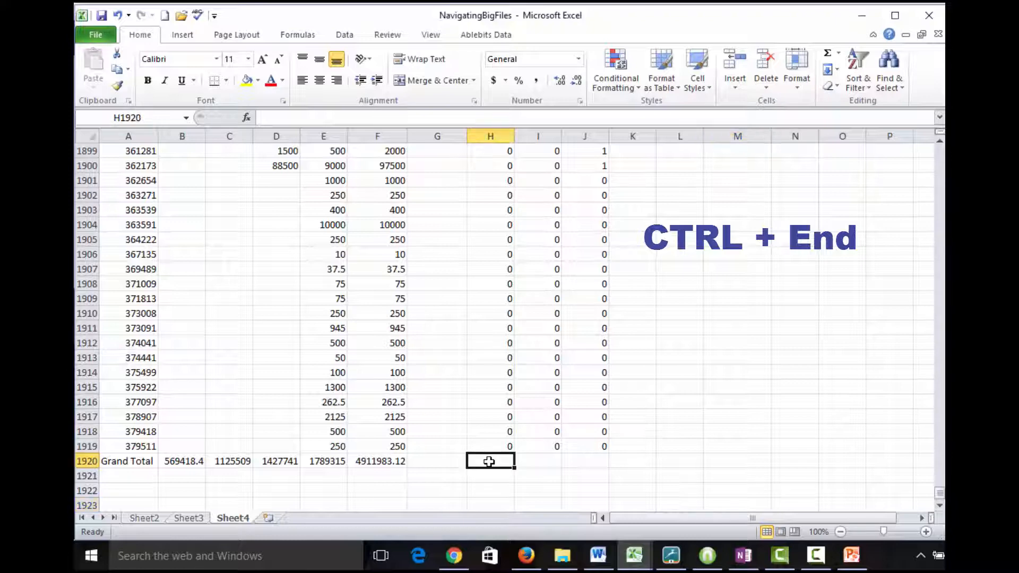
{"action": "left_click", "coordinate": [830, 56]}
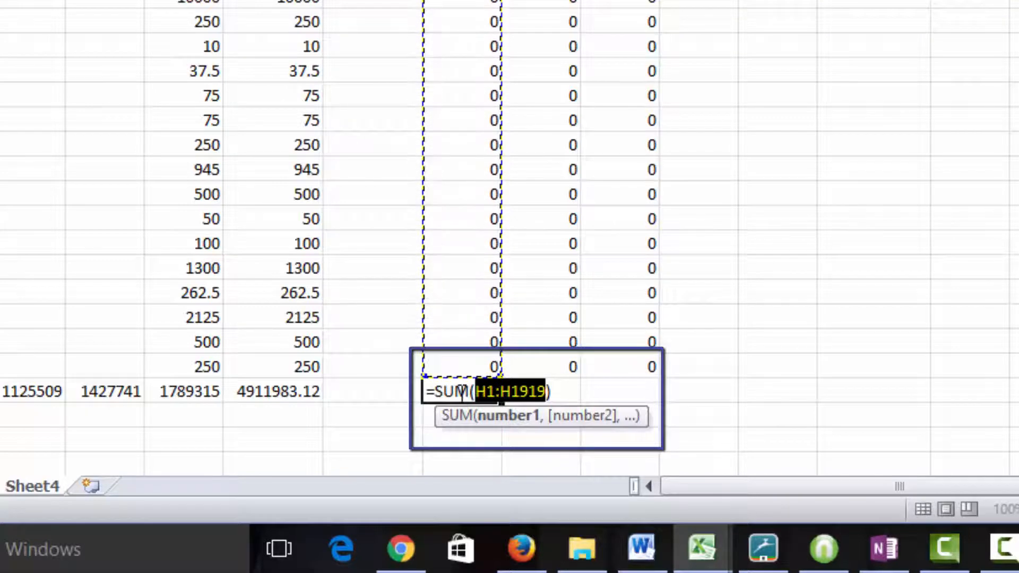
{"action": "key", "text": "Return"}
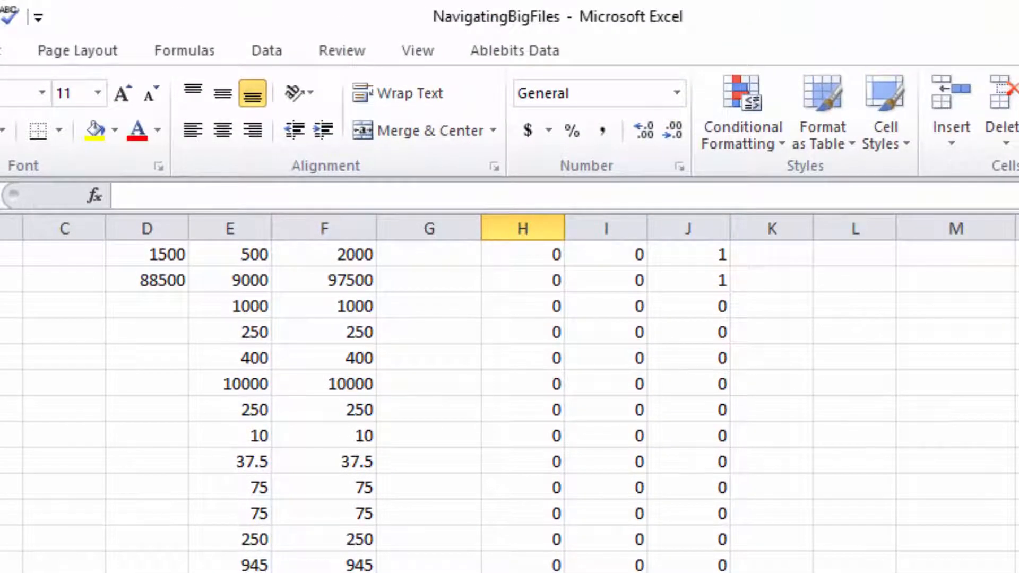
Change the formula in H1920 to =SUM(H2:H1919) so the 2012 header is excluded from the total.
{"action": "key", "text": "ctrl+Home"}
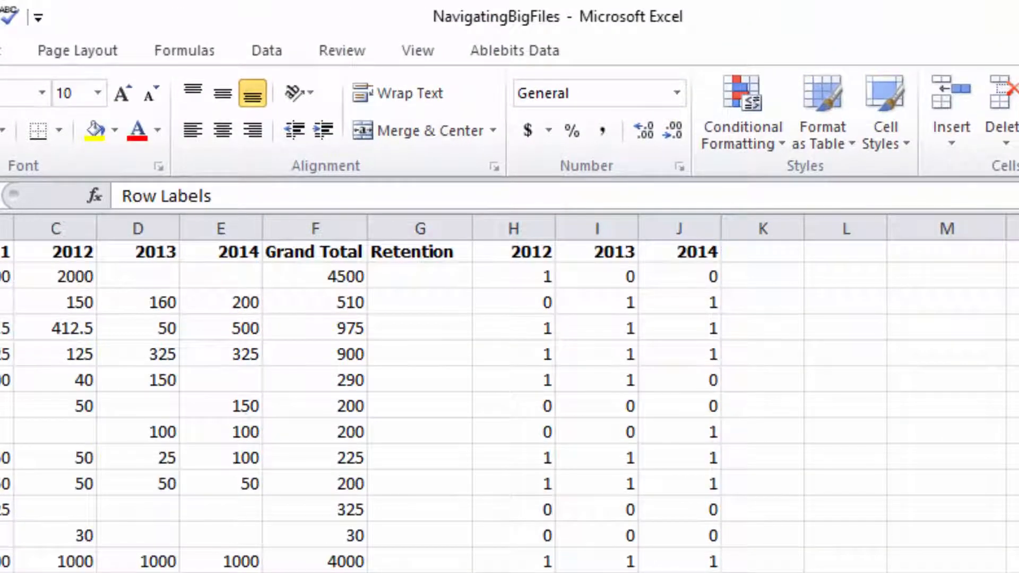
{"action": "left_click", "coordinate": [547, 259]}
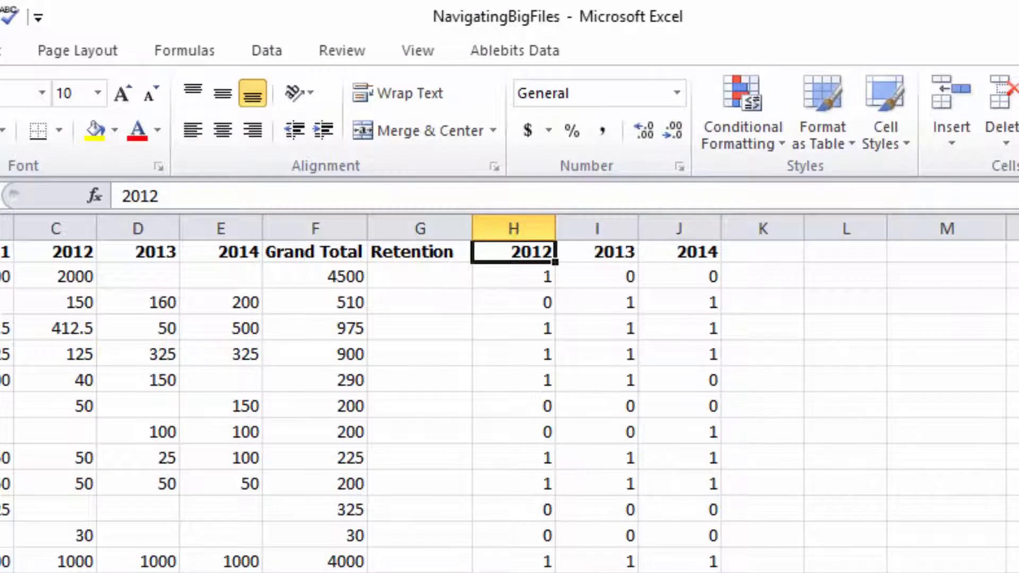
{"action": "scroll", "coordinate": [510, 403], "scroll_direction": "down", "scroll_amount": 20}
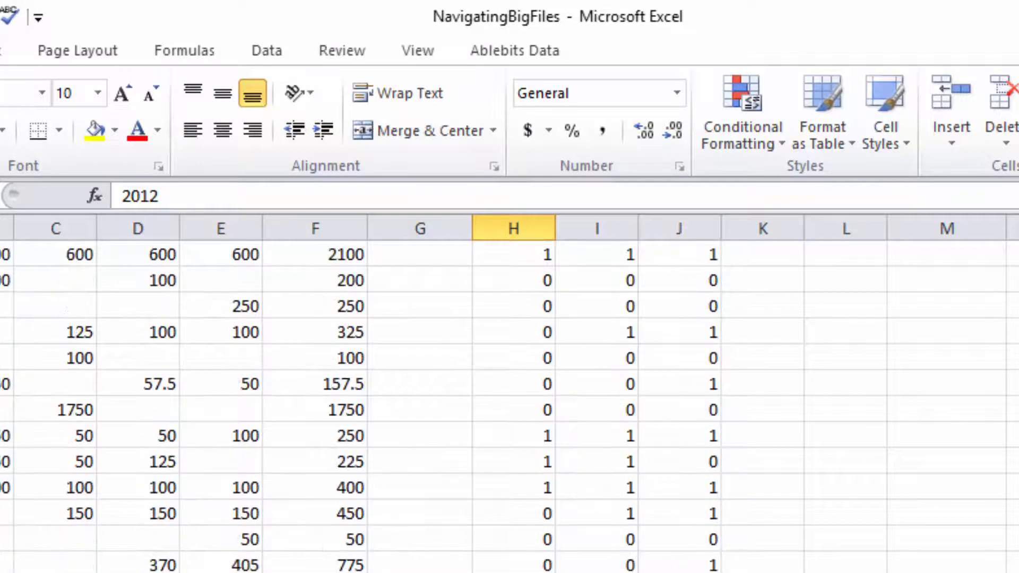
{"action": "scroll", "coordinate": [519, 539], "scroll_direction": "down", "scroll_amount": 15}
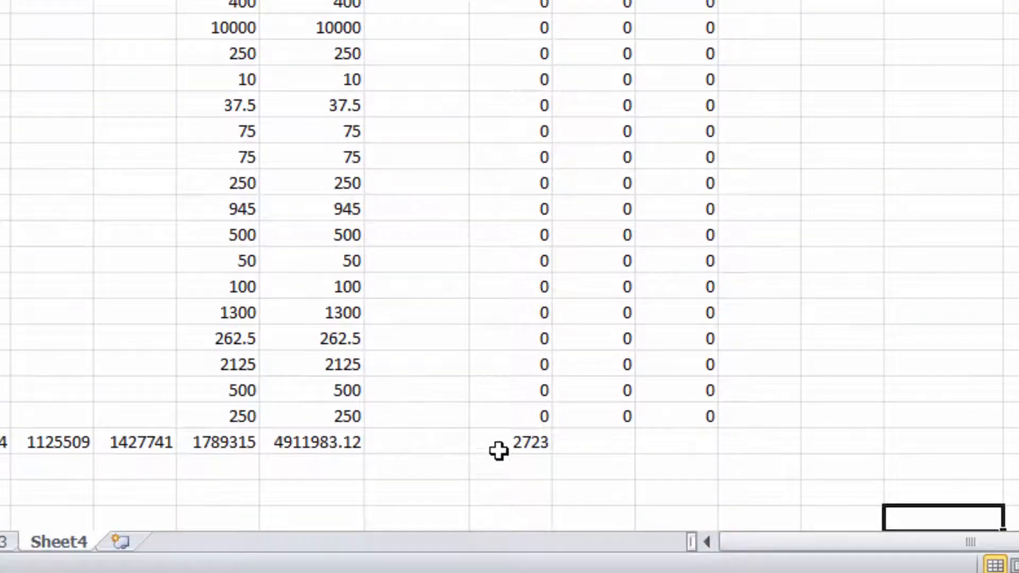
{"action": "left_click", "coordinate": [499, 451]}
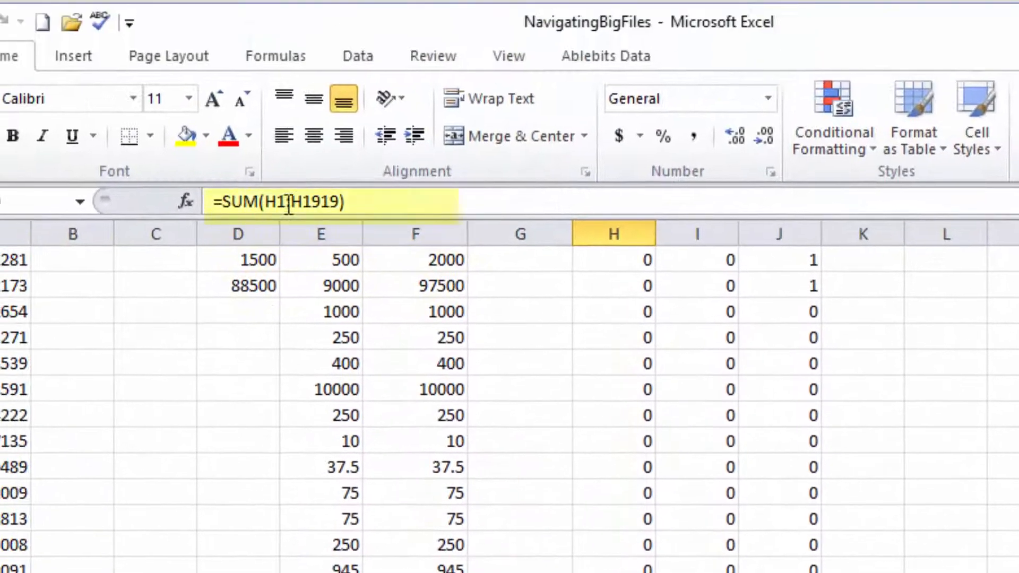
{"action": "left_click", "coordinate": [286, 202]}
{"action": "key", "text": "BackSpace"}
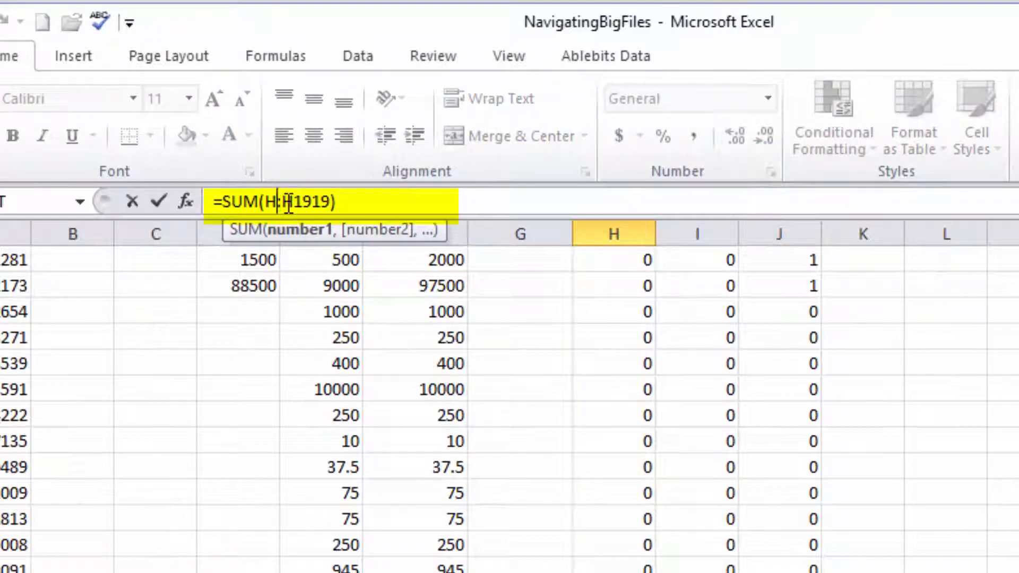
{"action": "type", "text": "2"}
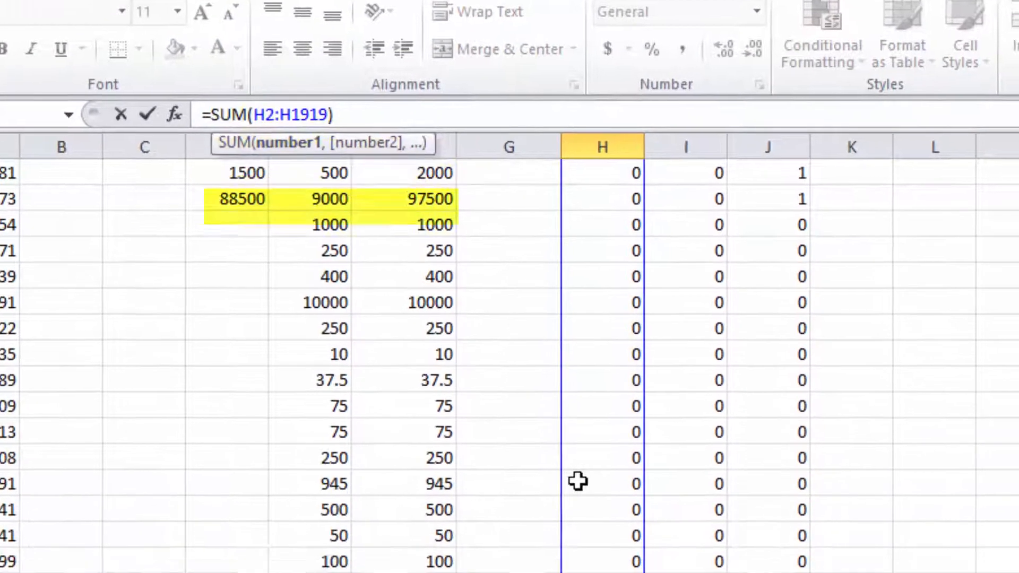
{"action": "key", "text": "Return"}
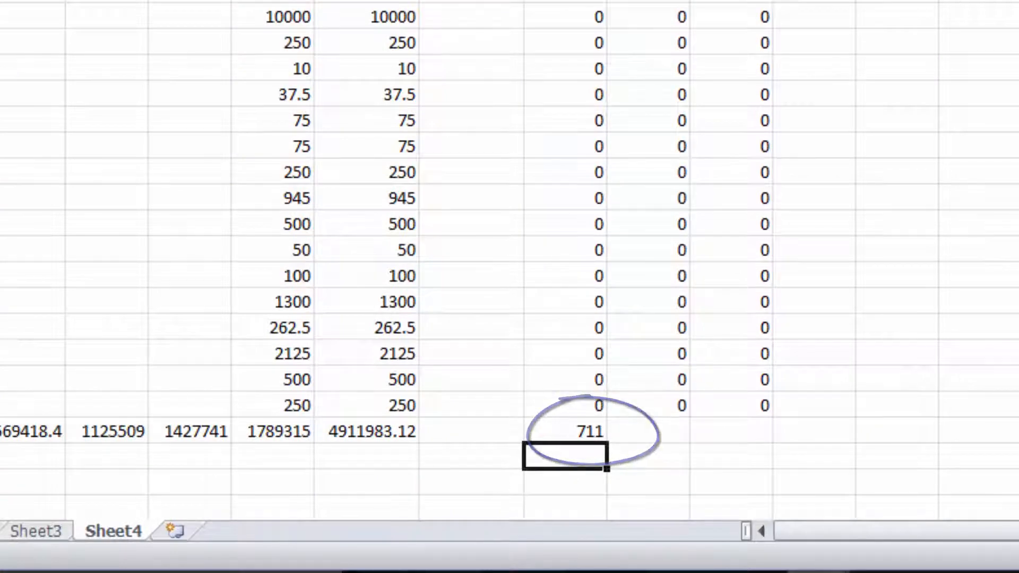
Store the 2012 retention header in H1 of Sheet4 as text by prefixing it with an apostrophe.
{"action": "key", "text": "ctrl+Home"}
{"action": "left_click", "coordinate": [512, 267]}
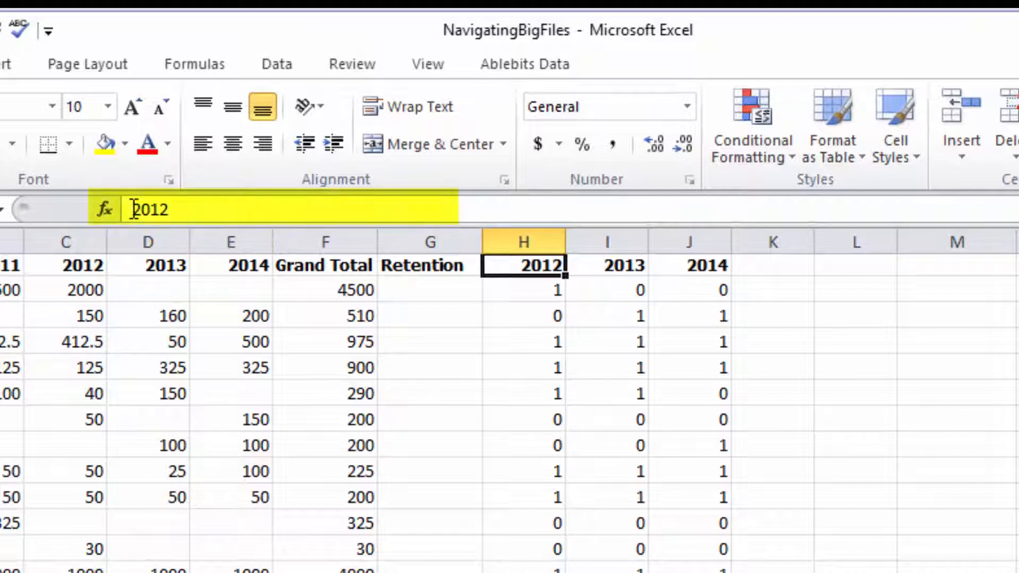
{"action": "left_click", "coordinate": [134, 210]}
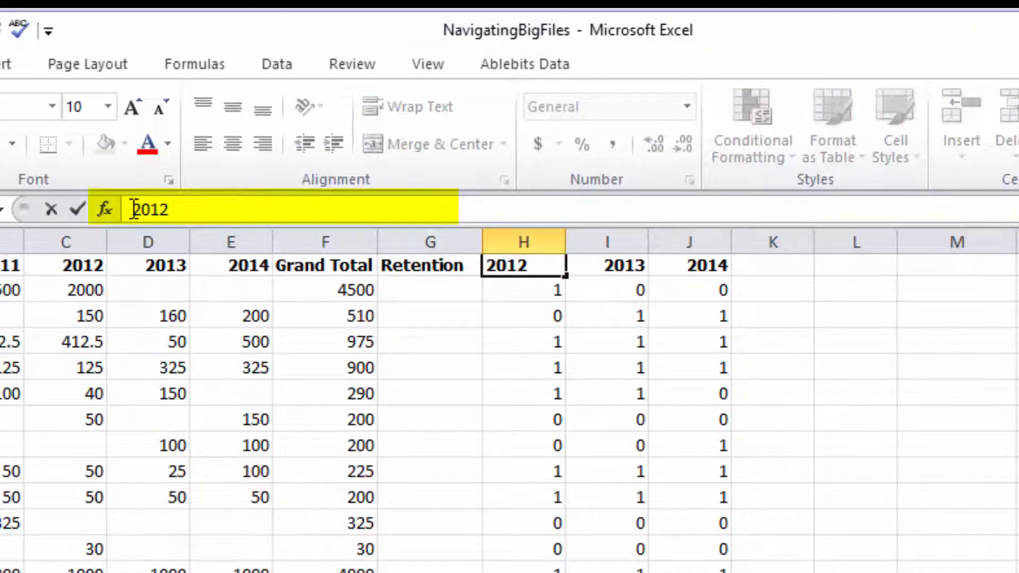
{"action": "type", "text": "'"}
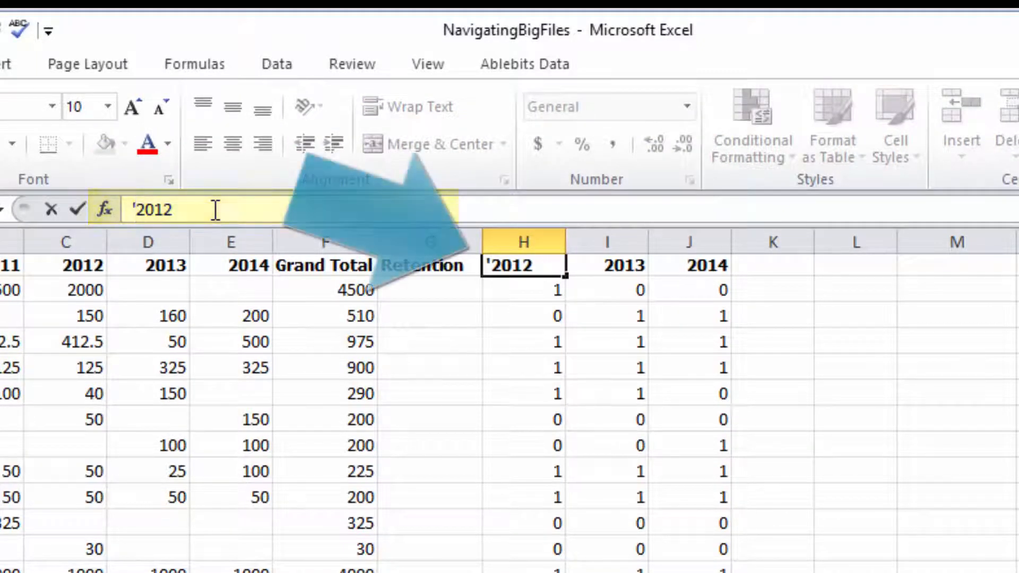
{"action": "key", "text": "Return"}
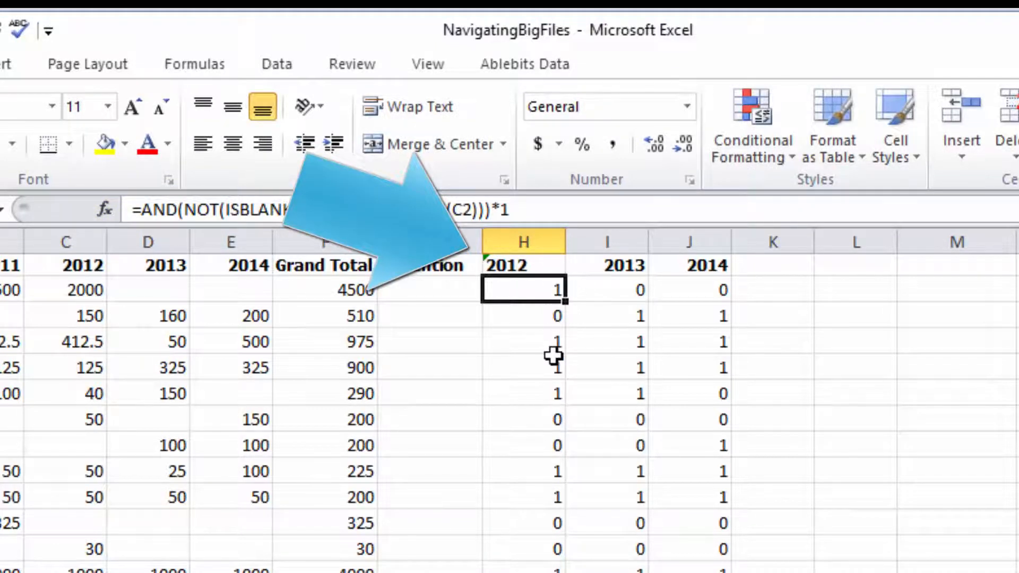
Review the error-checking options offered for the text-formatted 2012 header in H1 without applying any.
{"action": "left_click", "coordinate": [500, 263]}
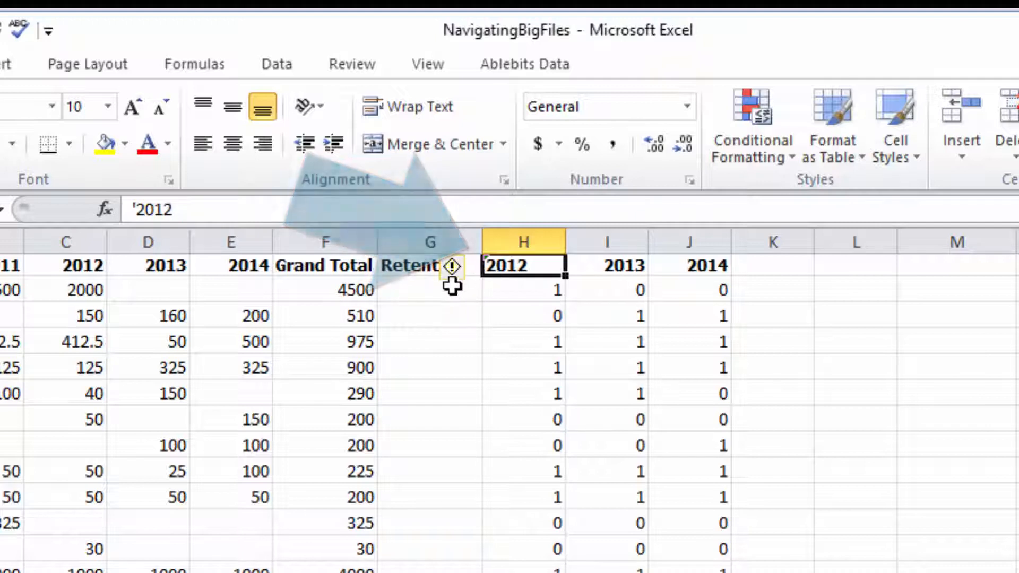
{"action": "mouse_move", "coordinate": [474, 271]}
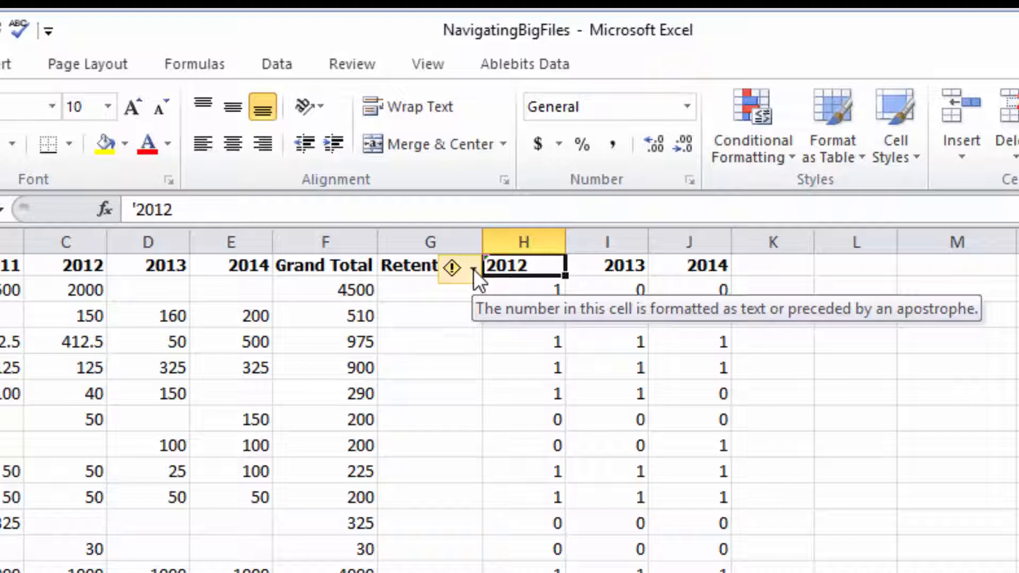
{"action": "left_click", "coordinate": [474, 269]}
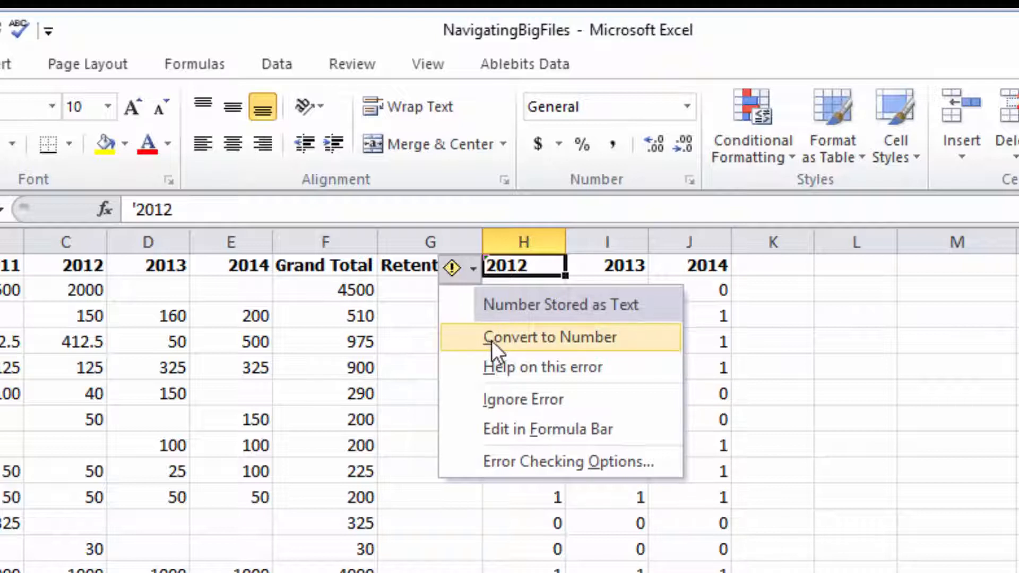
{"action": "left_click", "coordinate": [576, 265]}
{"action": "key", "text": "Left"}
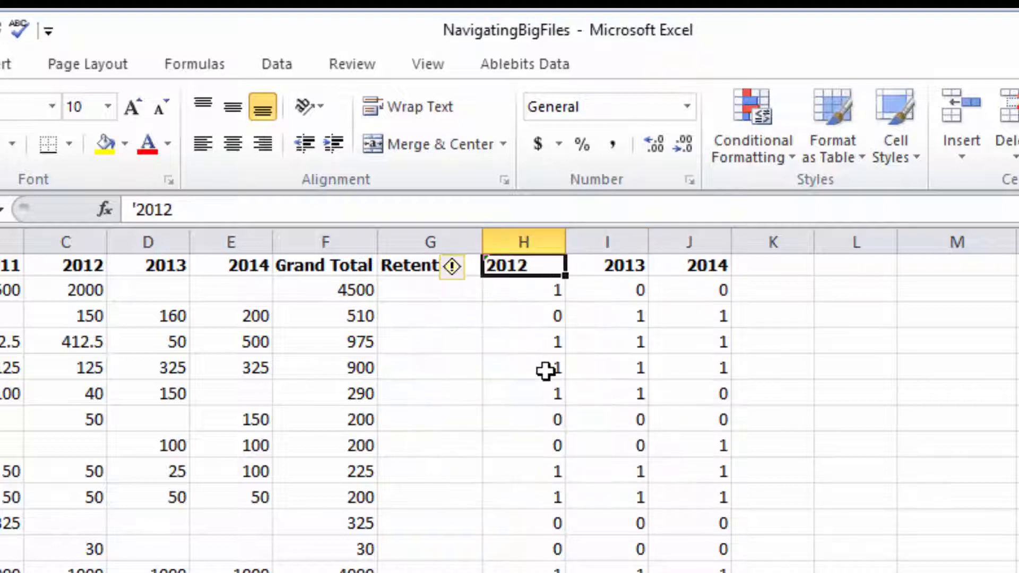
Change the 2013 retention header in I1 to Y2013.
{"action": "left_click", "coordinate": [584, 272]}
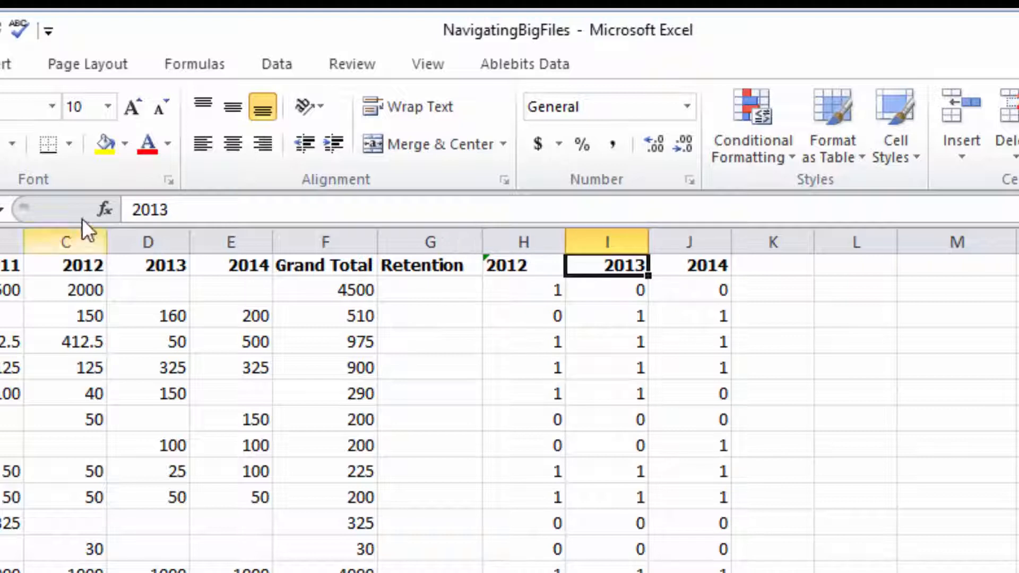
{"action": "left_click", "coordinate": [134, 207]}
{"action": "type", "text": "'Y"}
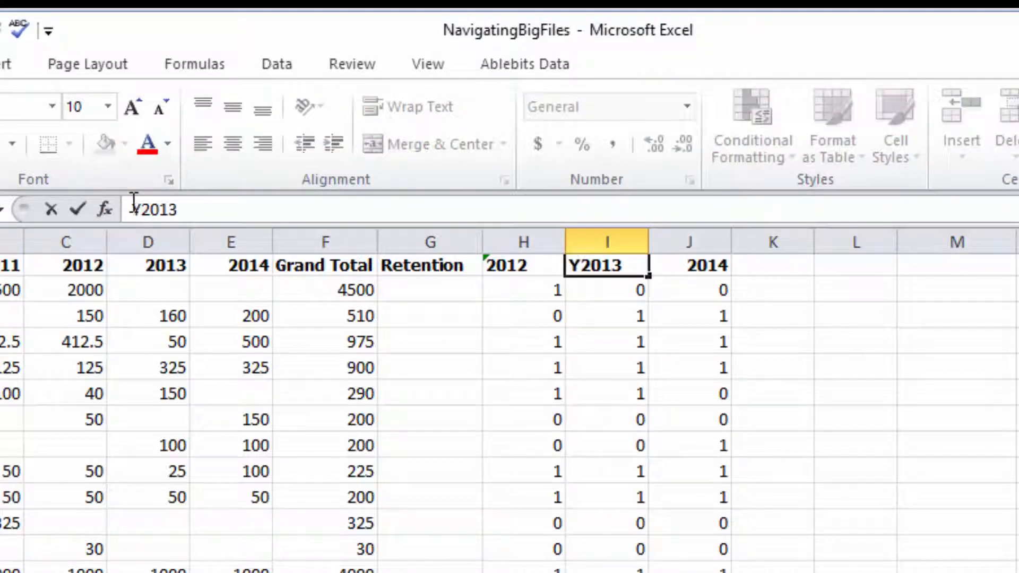
{"action": "key", "text": "Return"}
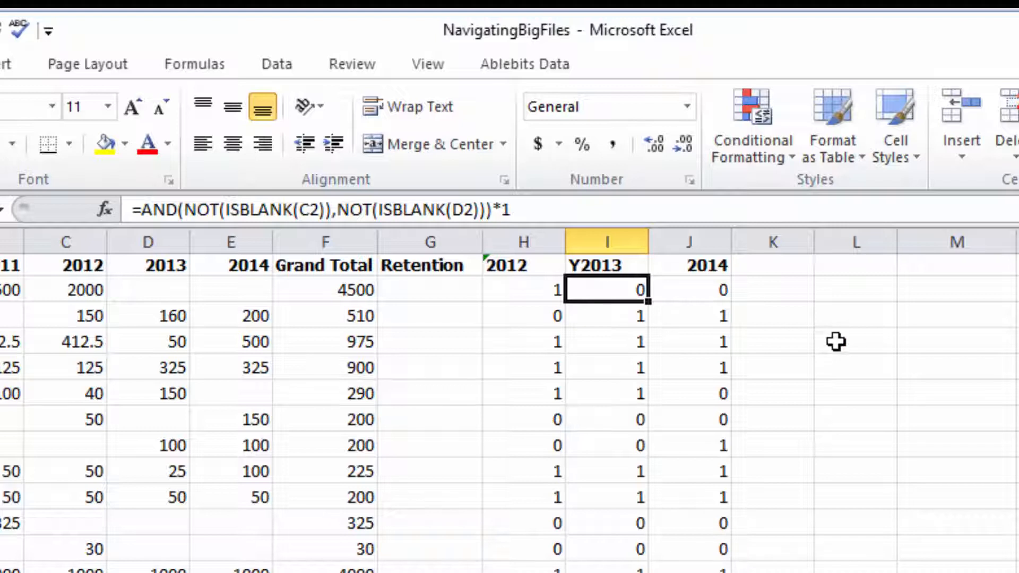
Enter 08108 as a plain number in the empty cell L4.
{"action": "left_click", "coordinate": [837, 342]}
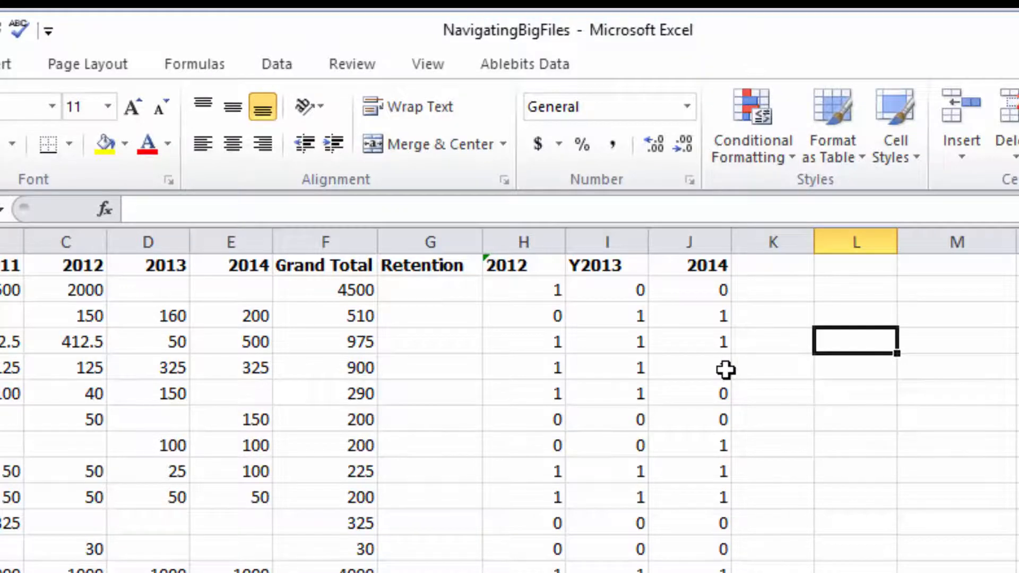
{"action": "type", "text": "08108"}
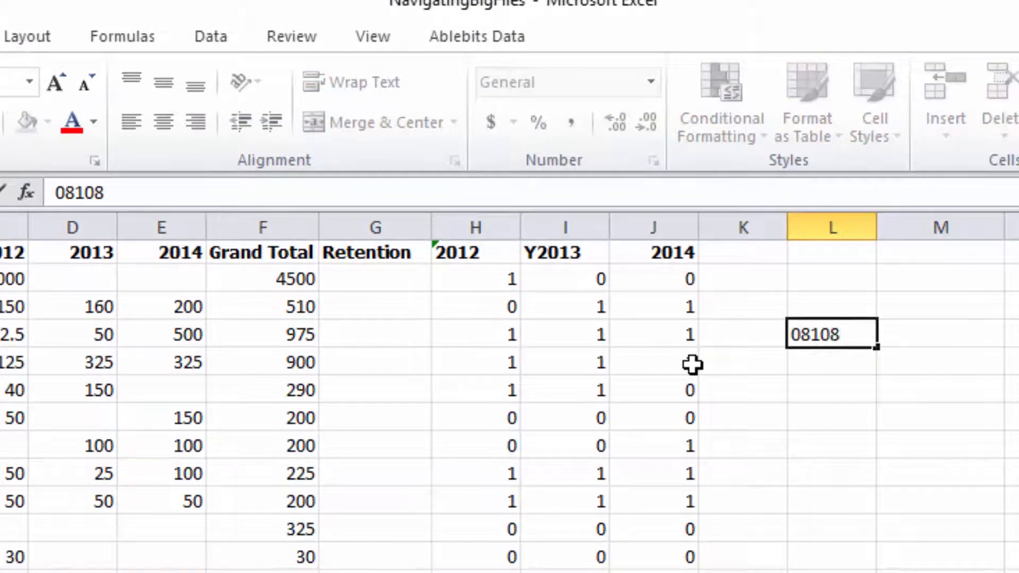
{"action": "key", "text": "Return"}
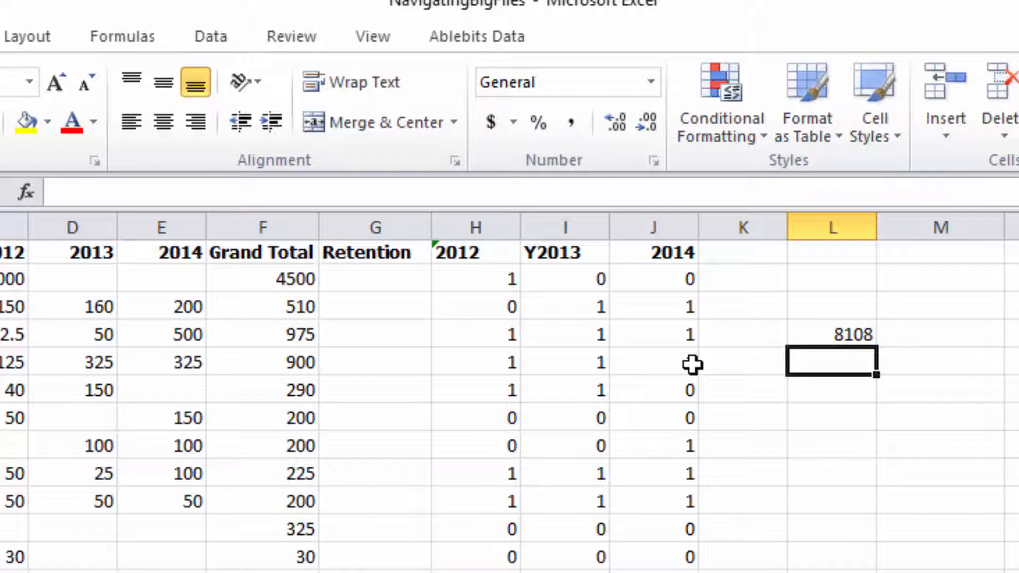
Change the entry in L4 to '08108 so it is stored as text with its leading zero.
{"action": "key", "text": "Up"}
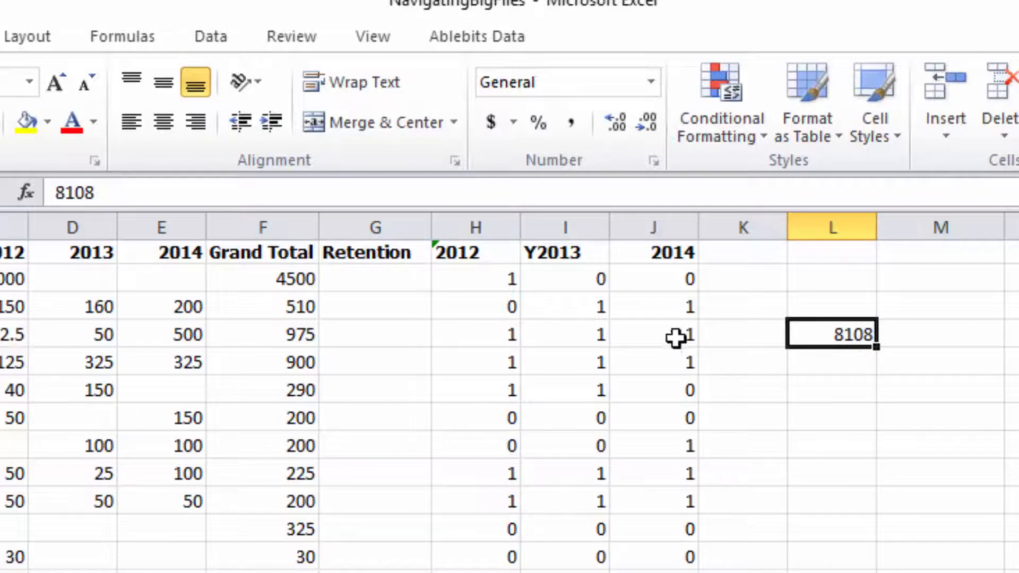
{"action": "left_click", "coordinate": [55, 192]}
{"action": "type", "text": "'"}
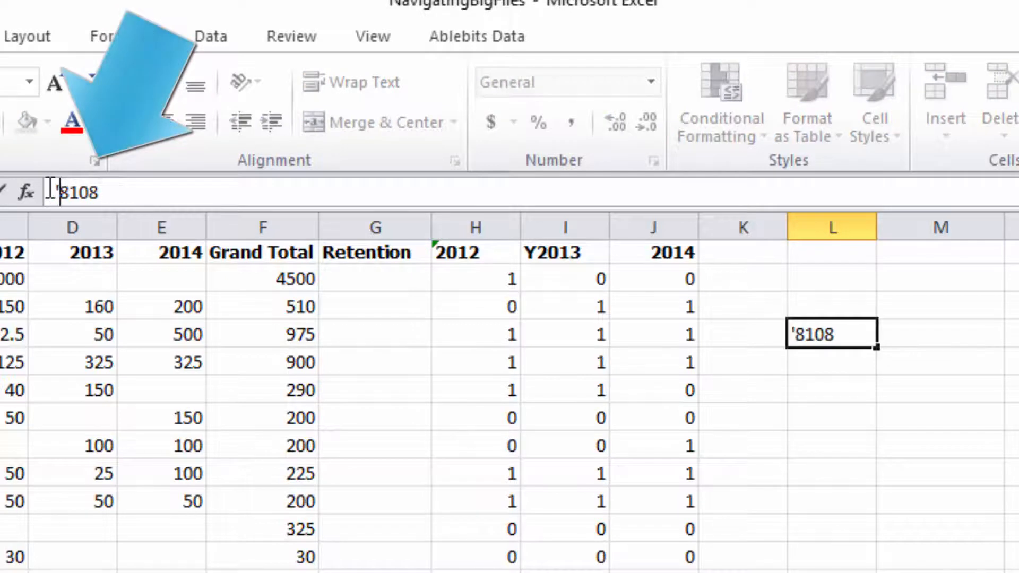
{"action": "type", "text": "0"}
{"action": "key", "text": "Return"}
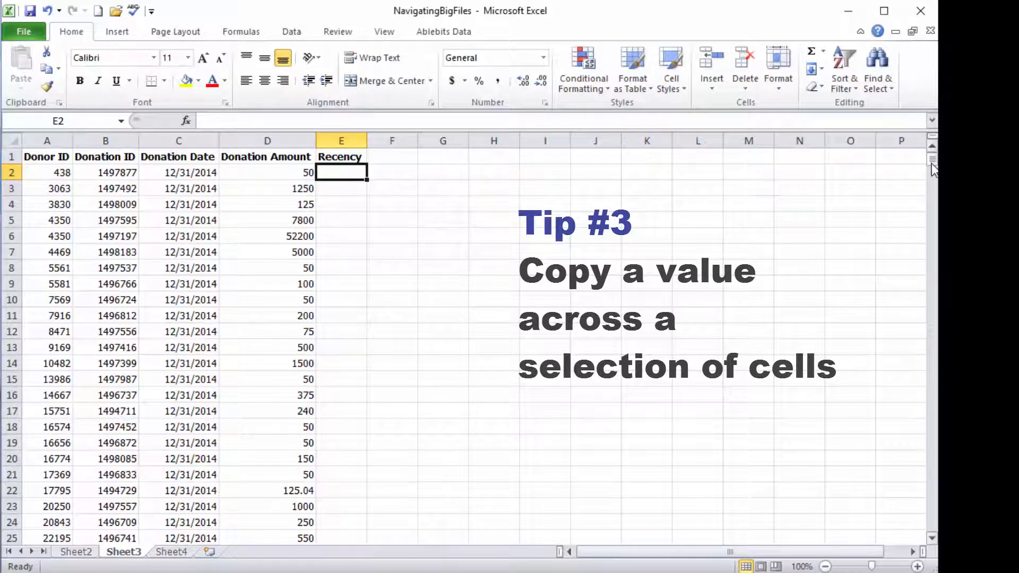
Fill the Recency cells E2:E1313 of Sheet3 with the value 5 in a single entry.
{"action": "left_click_drag", "start_coordinate": [935, 170], "coordinate": [926, 235]}
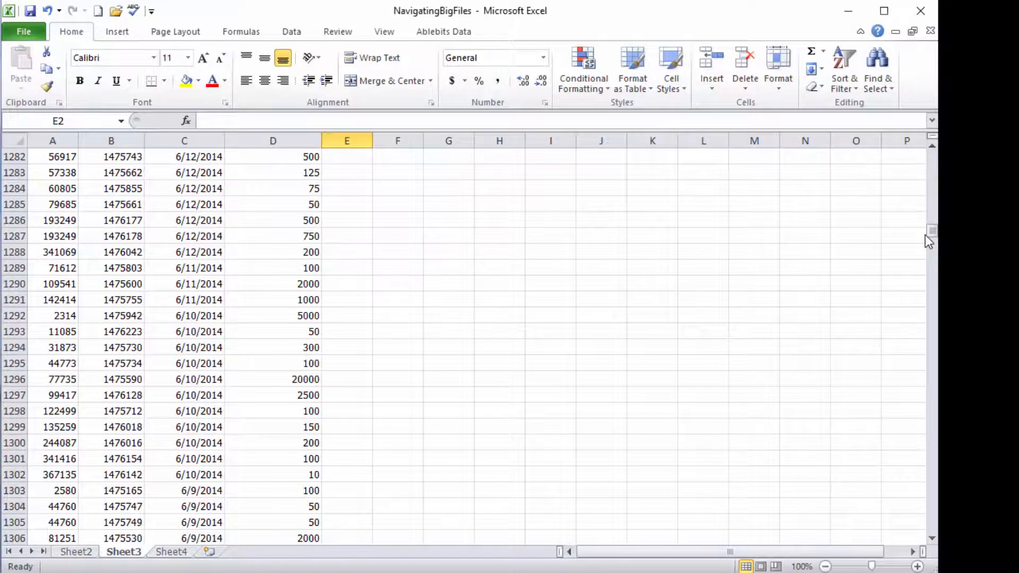
{"action": "scroll", "coordinate": [212, 513], "scroll_direction": "down", "scroll_amount": 4}
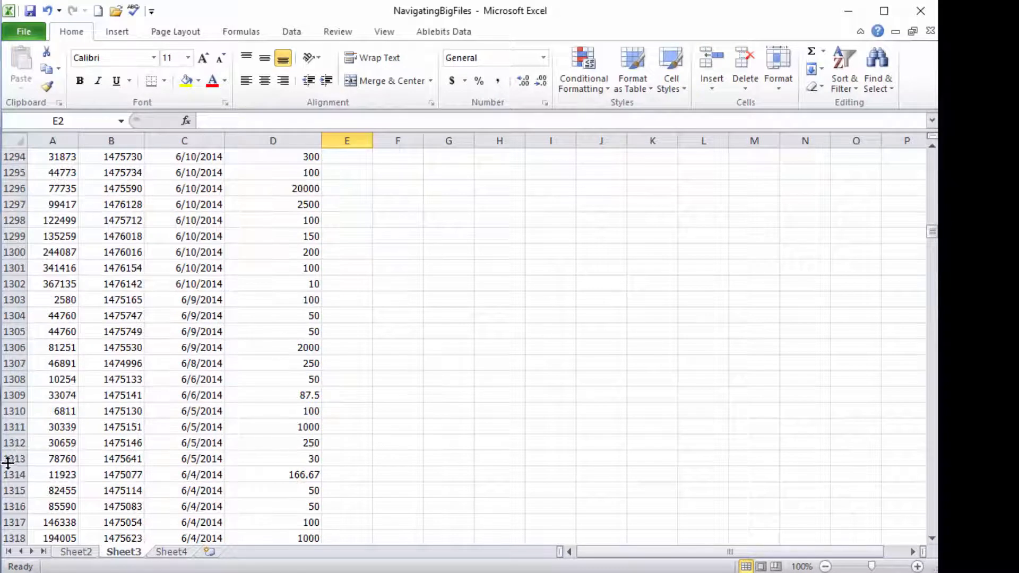
{"action": "left_click", "coordinate": [346, 457]}
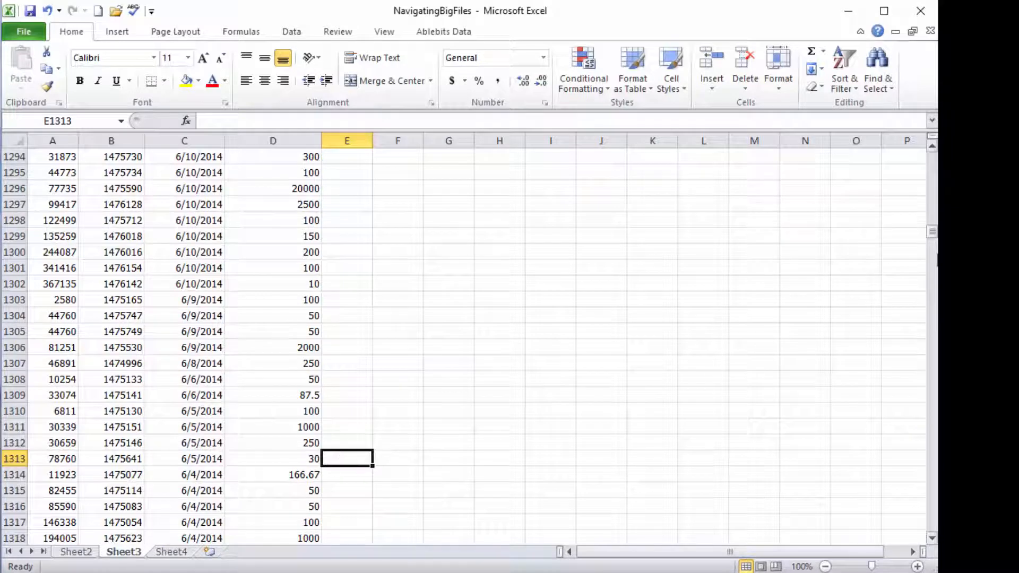
{"action": "left_click_drag", "start_coordinate": [932, 234], "coordinate": [932, 158]}
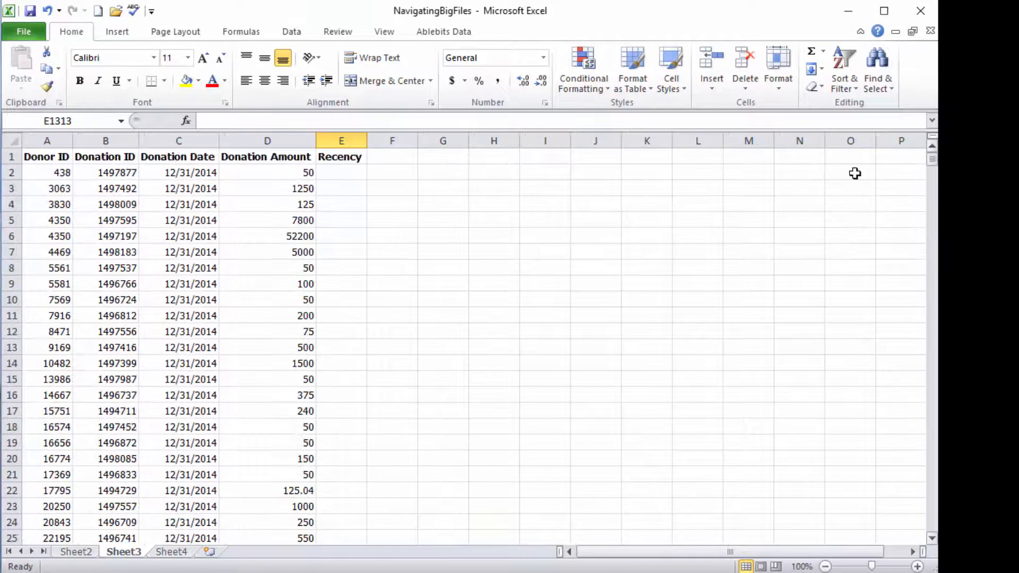
{"action": "left_click", "coordinate": [336, 171], "text": "shift"}
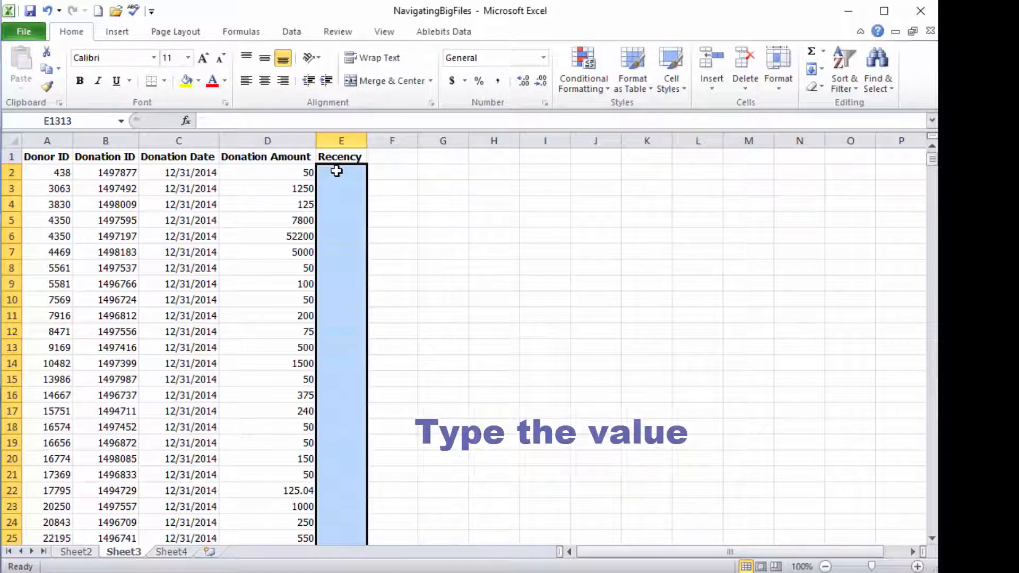
{"action": "type", "text": "5"}
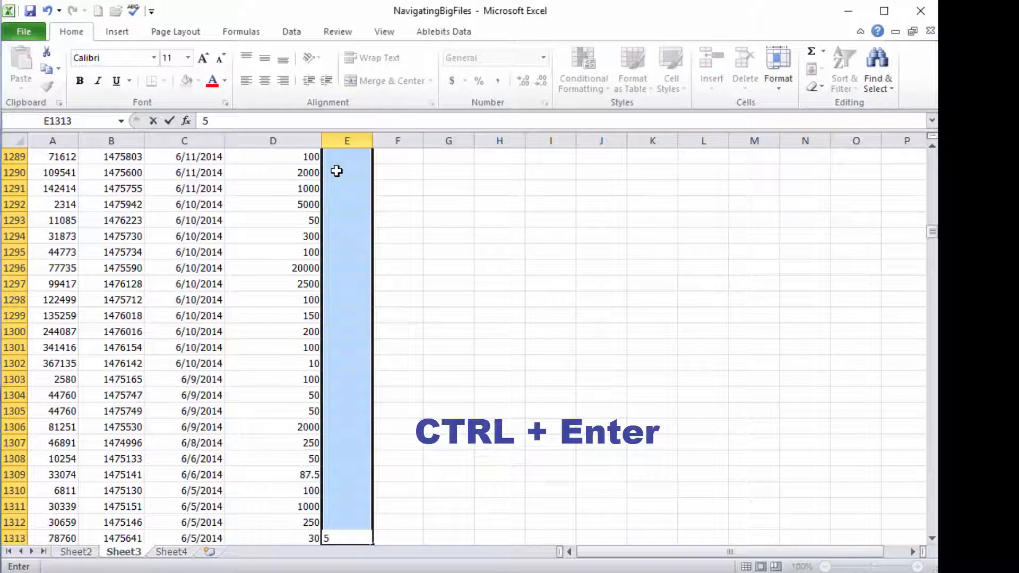
{"action": "key", "text": "ctrl+Return"}
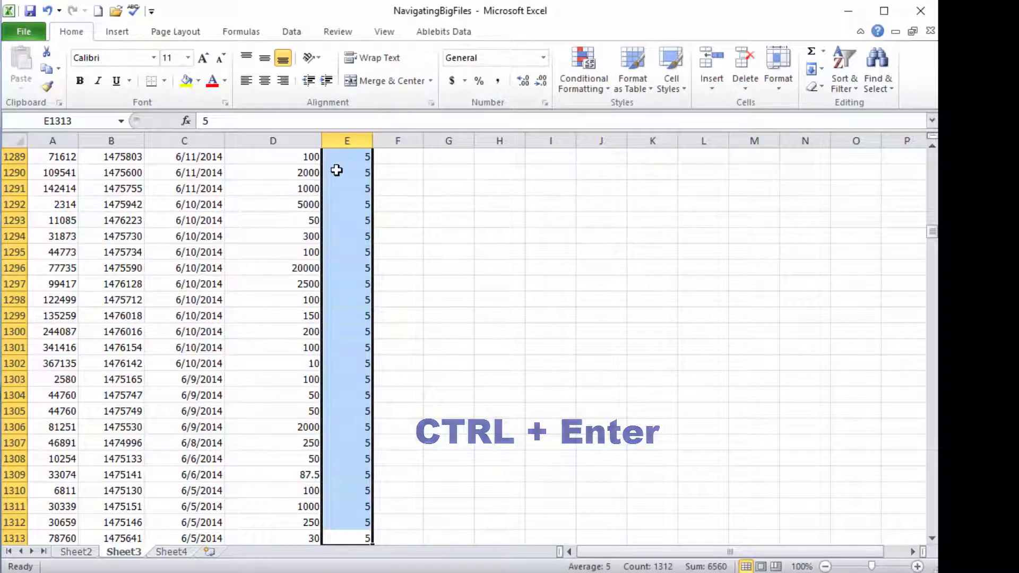
AutoFill the Recency value in E1309 down the column past the end of the filled range at row 1313.
{"action": "scroll", "coordinate": [344, 424], "scroll_direction": "down", "scroll_amount": 2}
{"action": "left_click", "coordinate": [344, 460]}
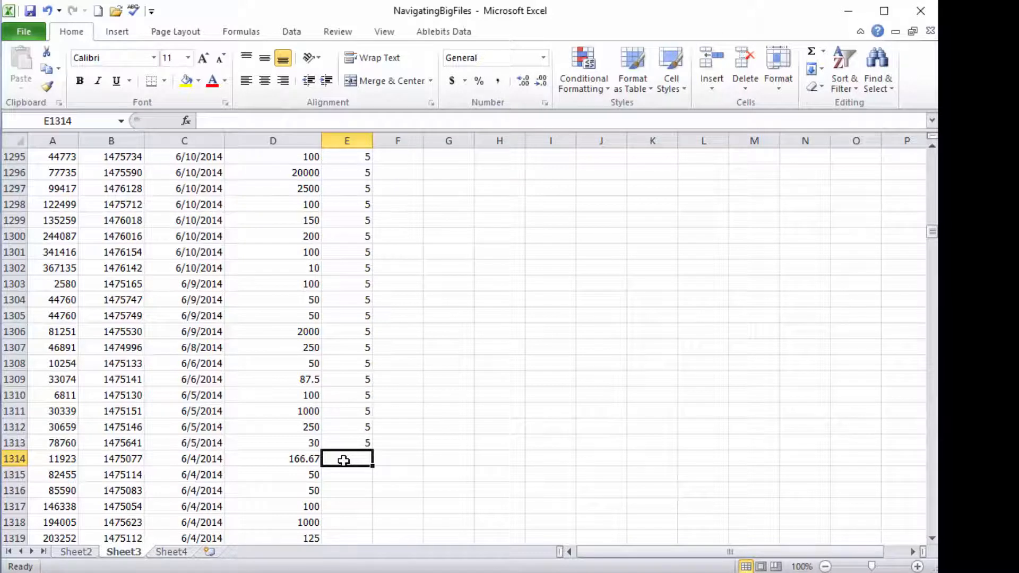
{"action": "left_click", "coordinate": [368, 380]}
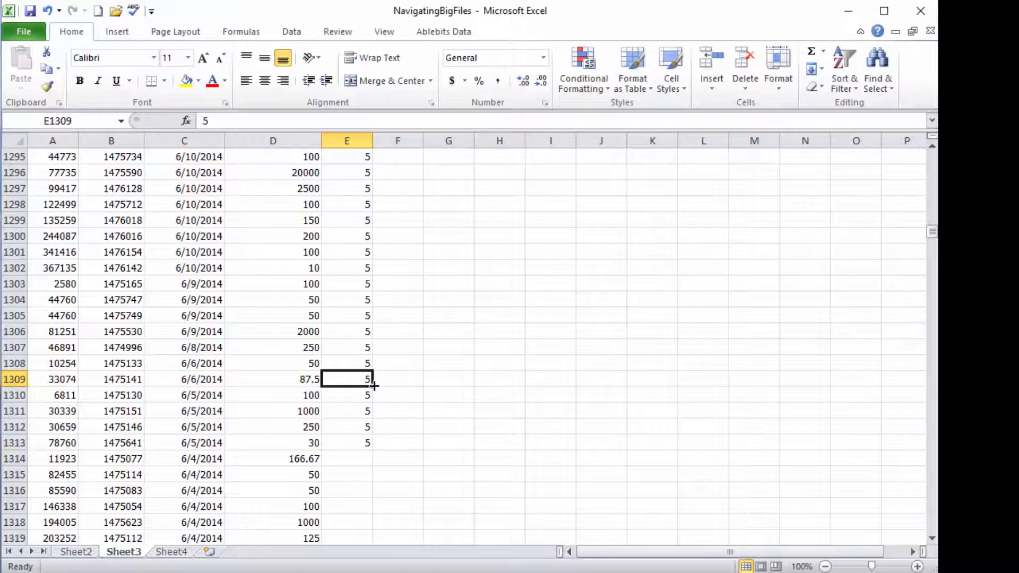
{"action": "left_click_drag", "start_coordinate": [374, 386], "coordinate": [375, 505]}
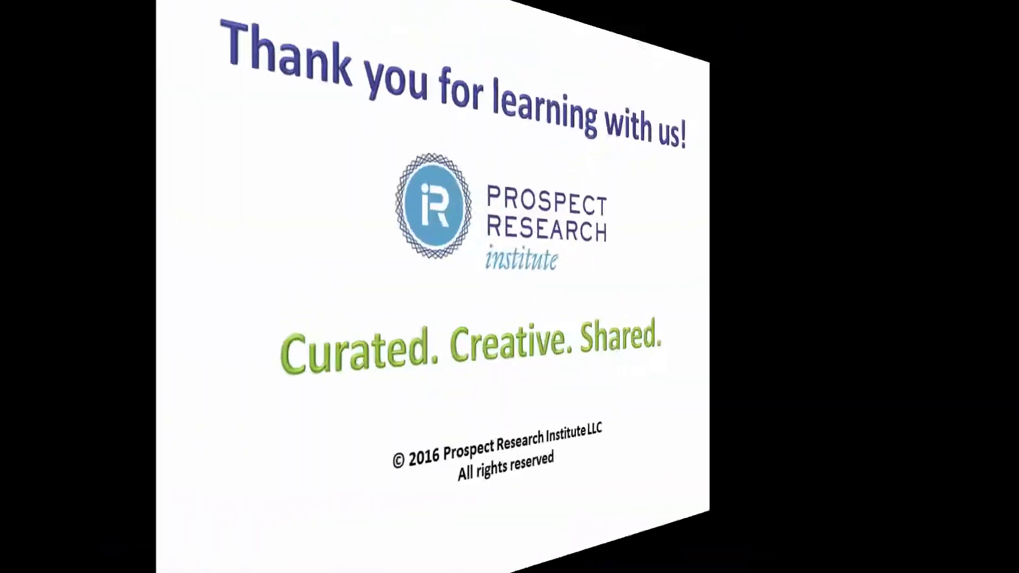